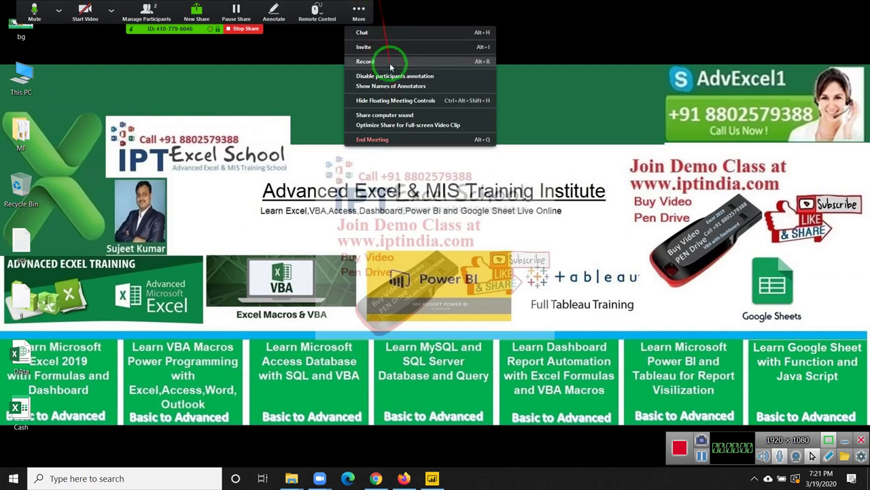
# Step: Start recording the Zoom meeting and launch Power BI Desktop from the taskbar
pyautogui.click(387, 62)
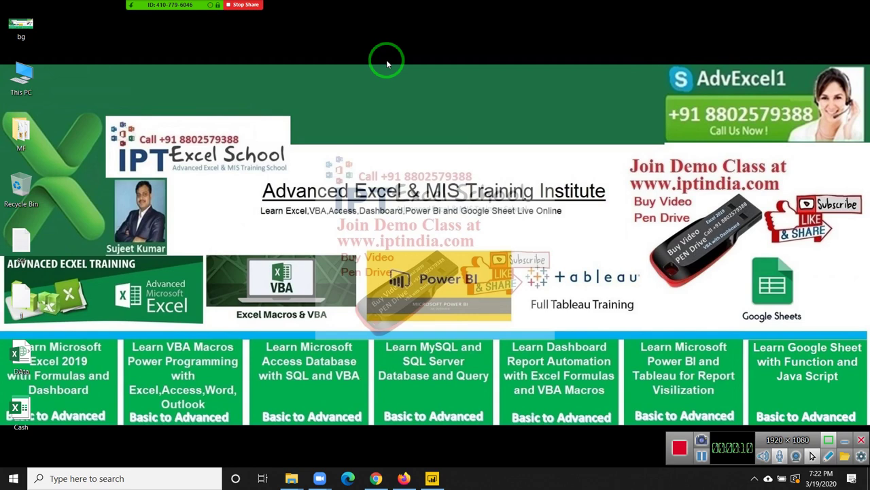
pyautogui.click(445, 478)
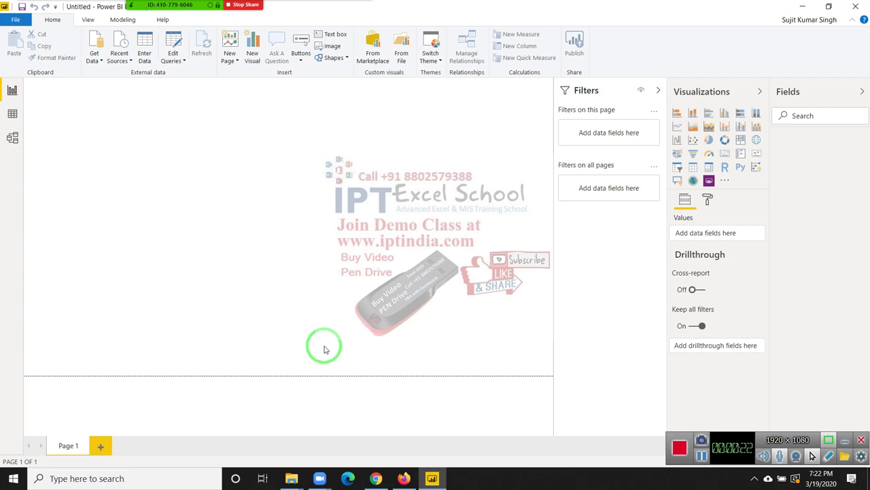
# Step: Import the Data sheet from the DD Excel workbook in Google Drive via Get Data
pyautogui.moveTo(325, 350); pyautogui.dragTo(191, 185)
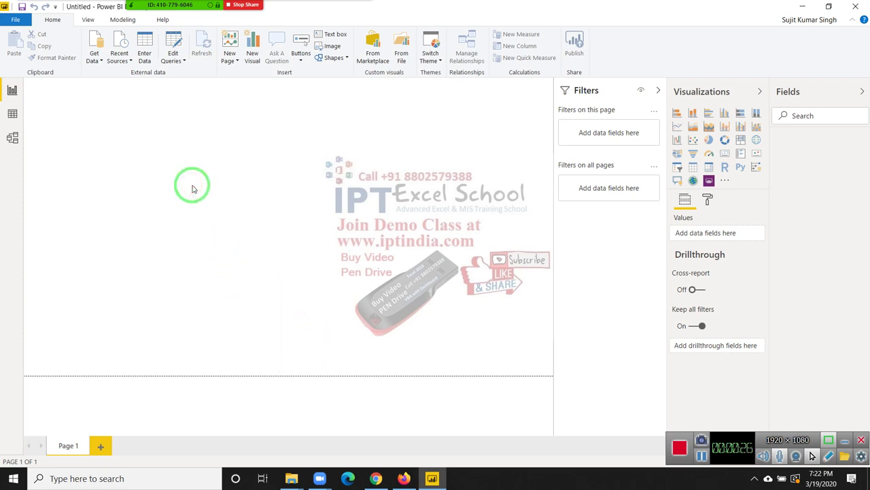
pyautogui.moveTo(175, 147); pyautogui.dragTo(100, 70)
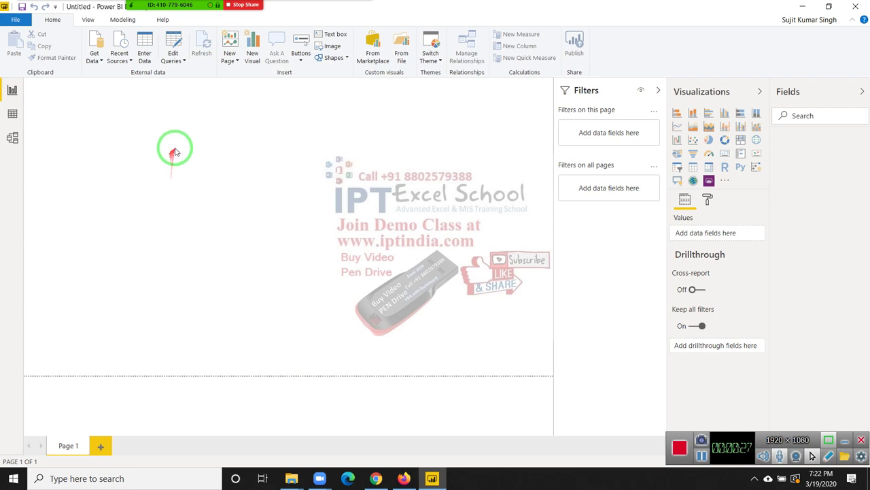
pyautogui.click(100, 68)
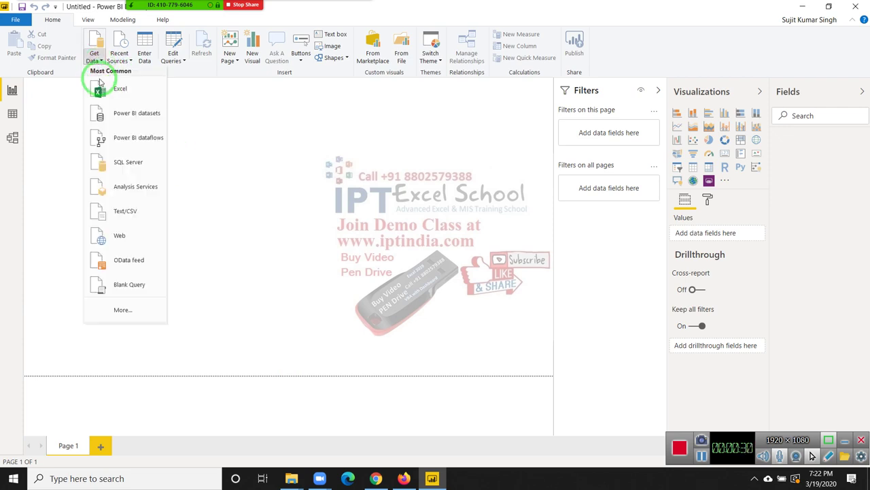
pyautogui.click(105, 90)
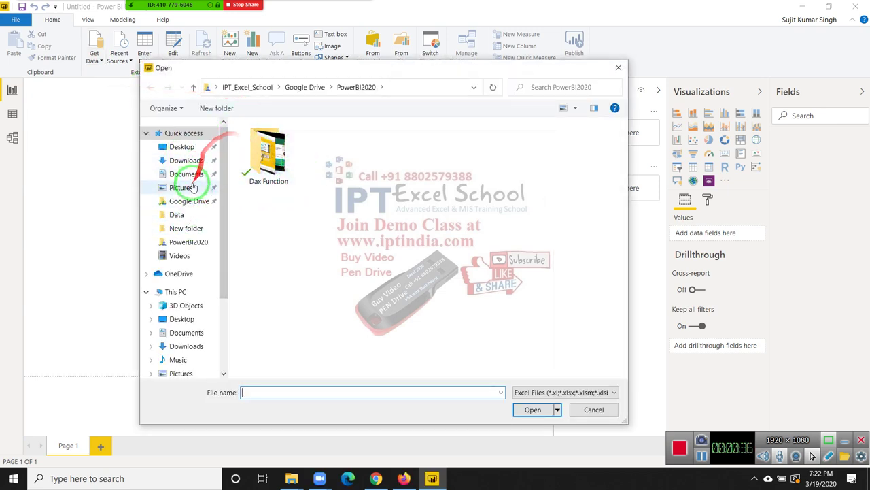
pyautogui.click(190, 206)
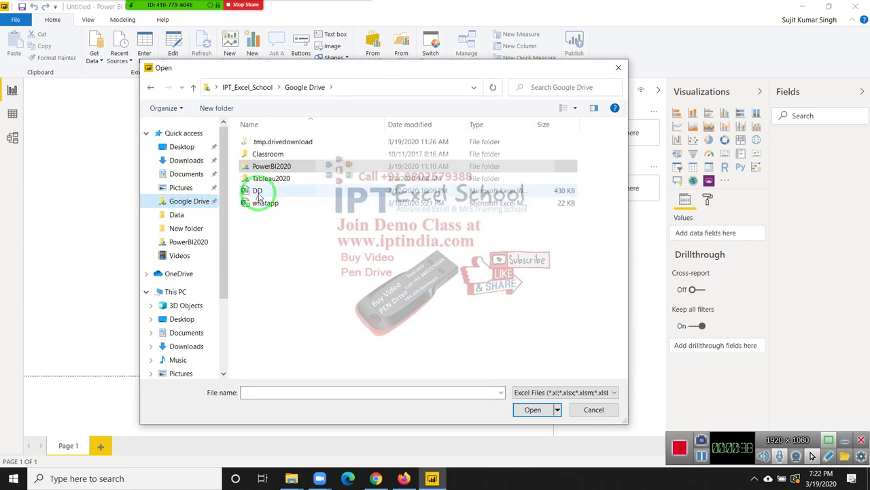
pyautogui.click(256, 192)
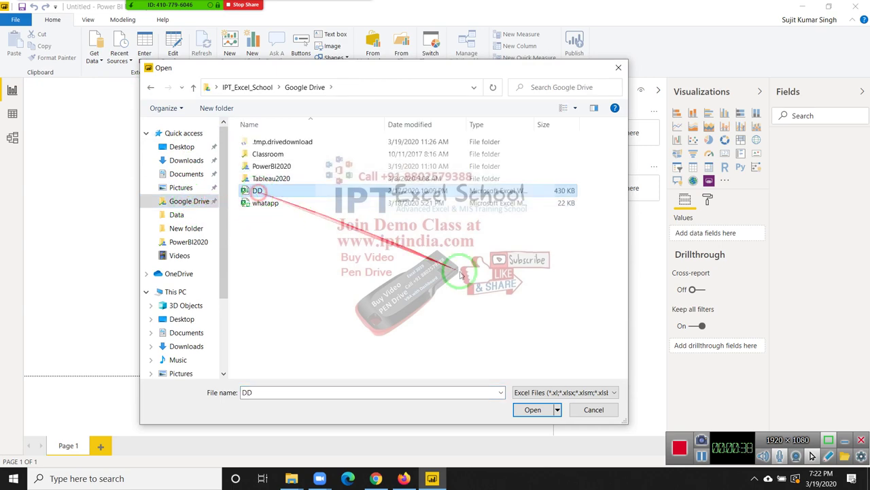
pyautogui.click(533, 410)
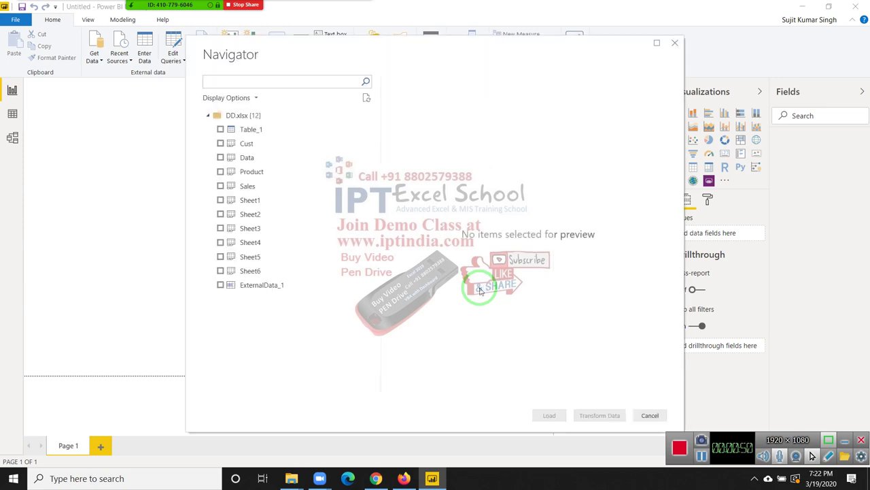
pyautogui.click(220, 158)
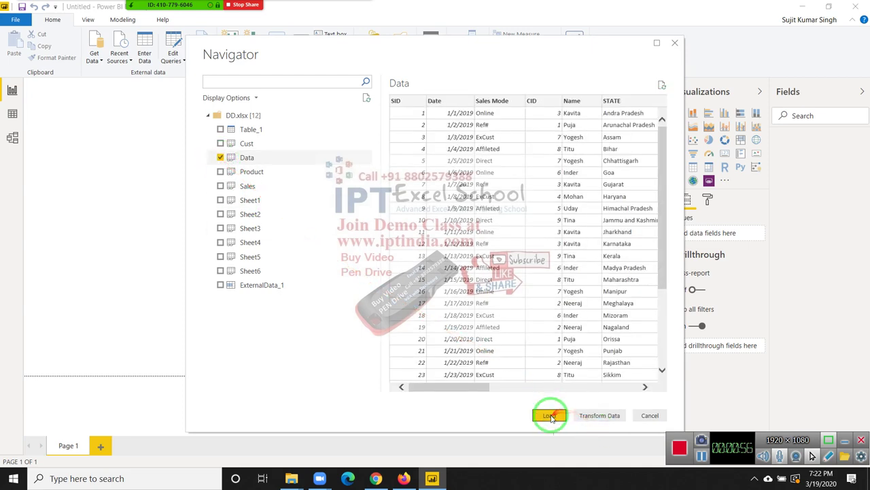
pyautogui.click(549, 416)
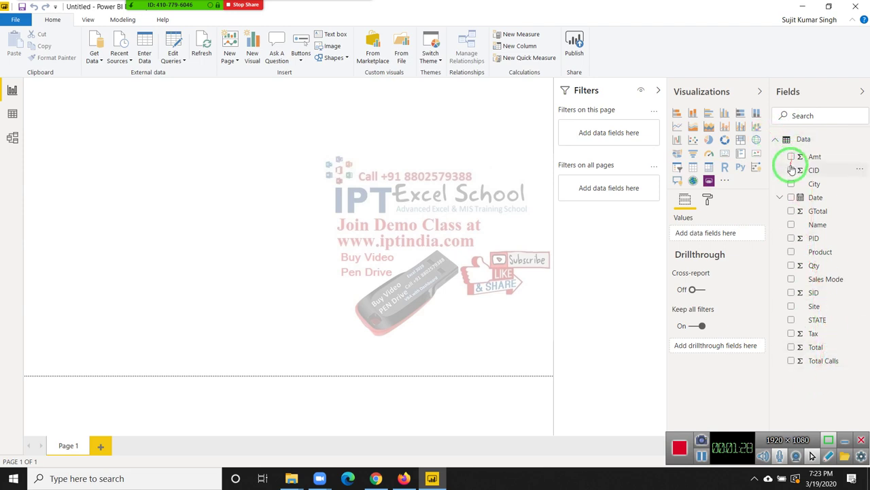
# Step: Expand the Data table in the Fields pane to list its fields, Amt through Total Calls
pyautogui.click(776, 141)
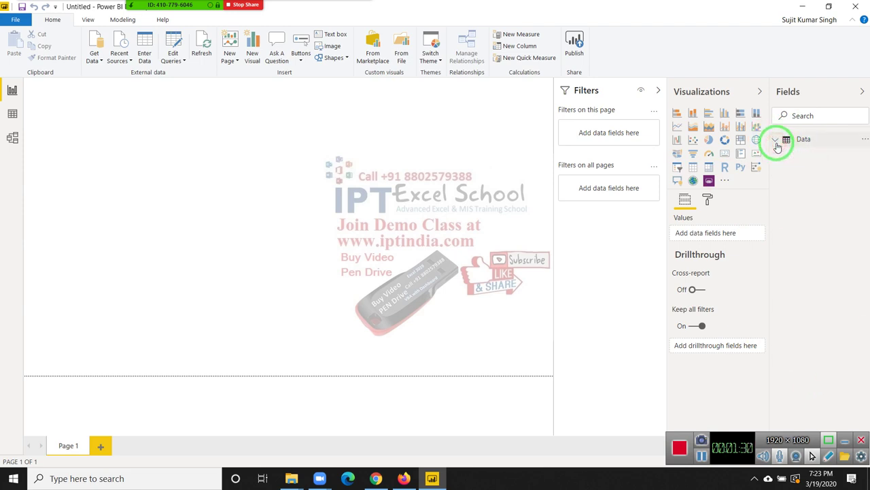
pyautogui.click(776, 142)
pyautogui.click(776, 143)
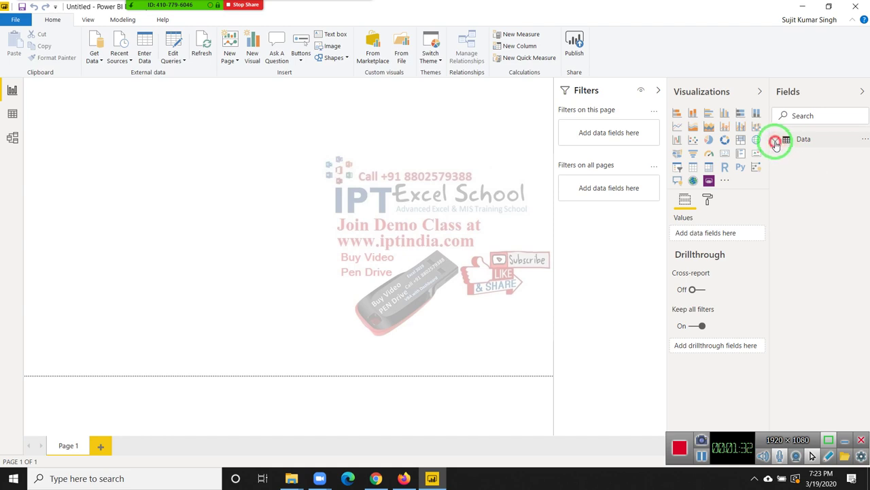
pyautogui.click(777, 144)
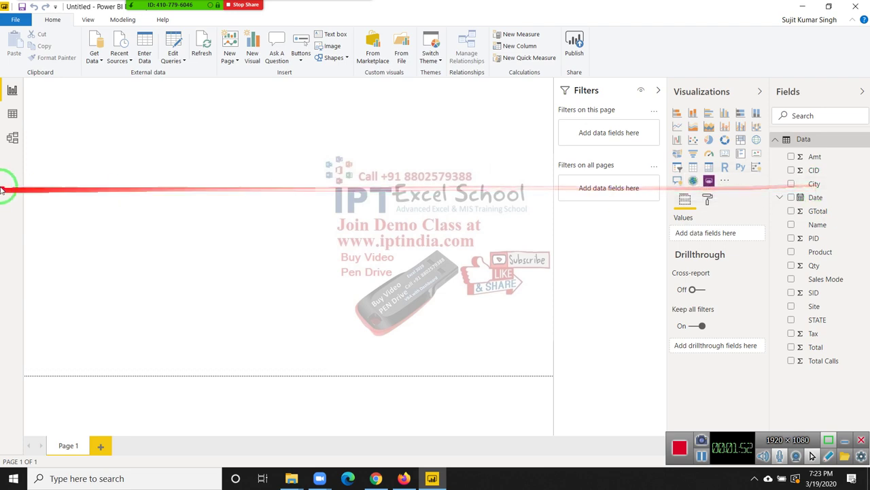
pyautogui.click(18, 121)
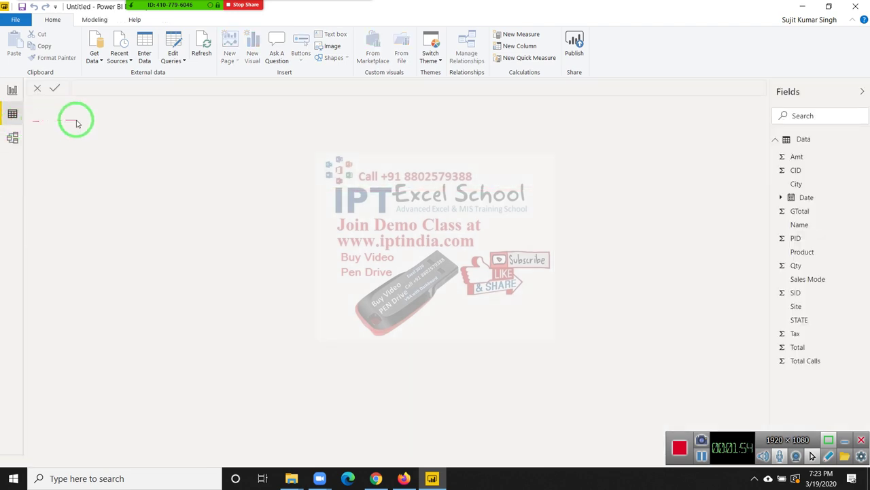
pyautogui.click(145, 106)
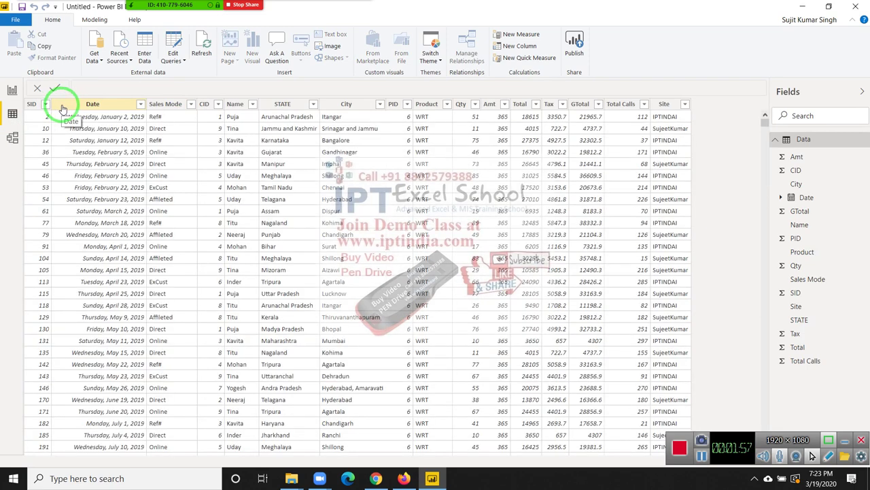
pyautogui.click(61, 106)
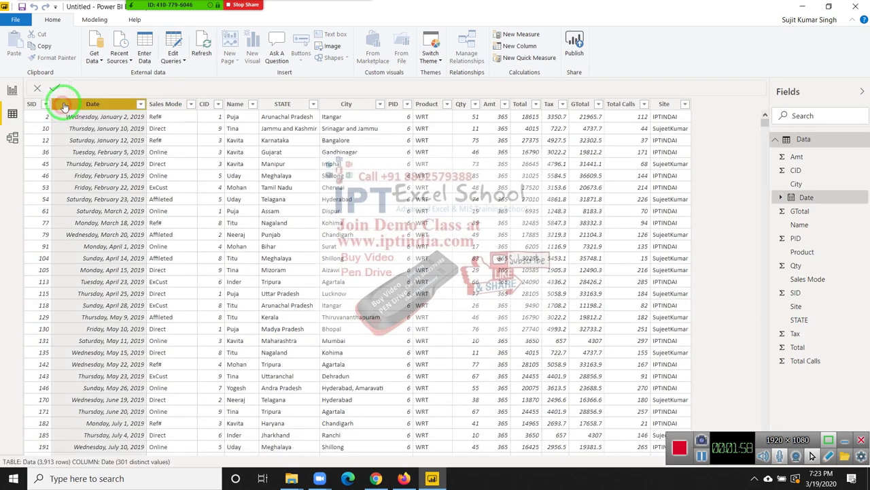
pyautogui.click(87, 21)
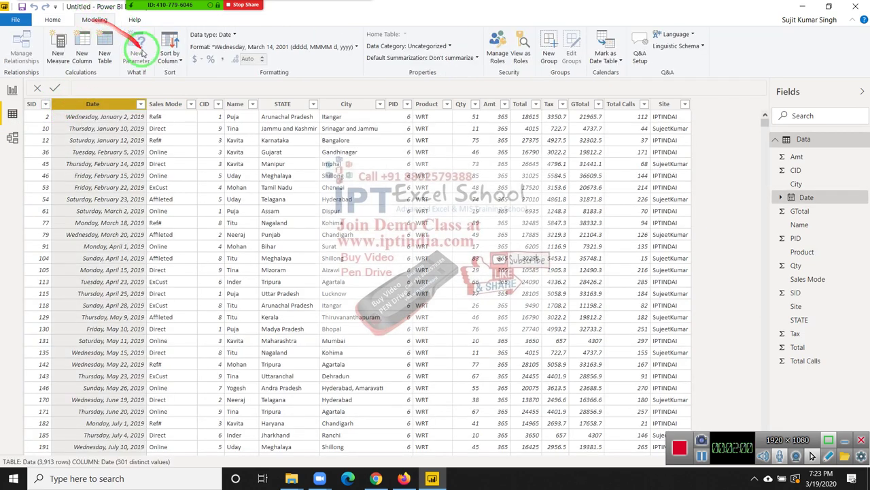
pyautogui.click(204, 34)
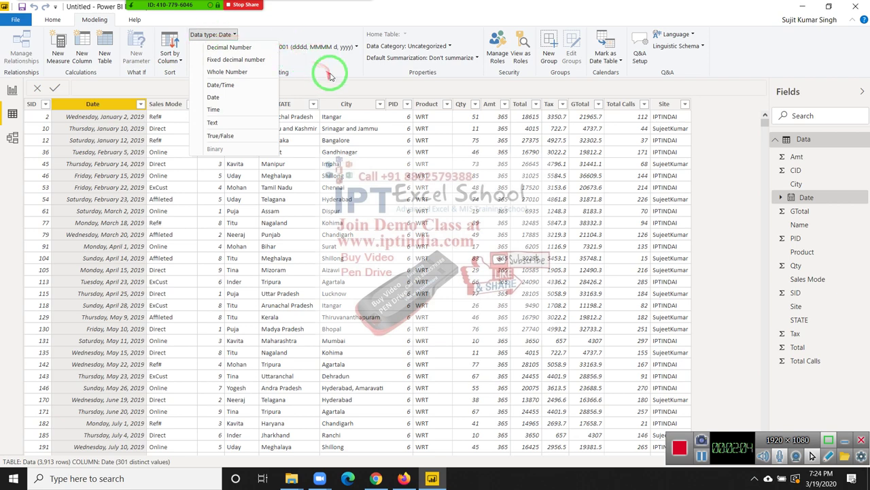
pyautogui.click(332, 70)
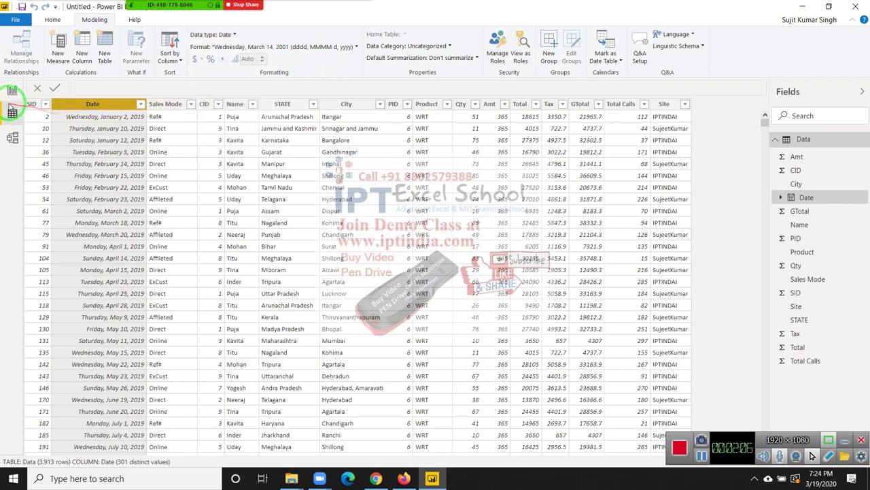
pyautogui.click(12, 90)
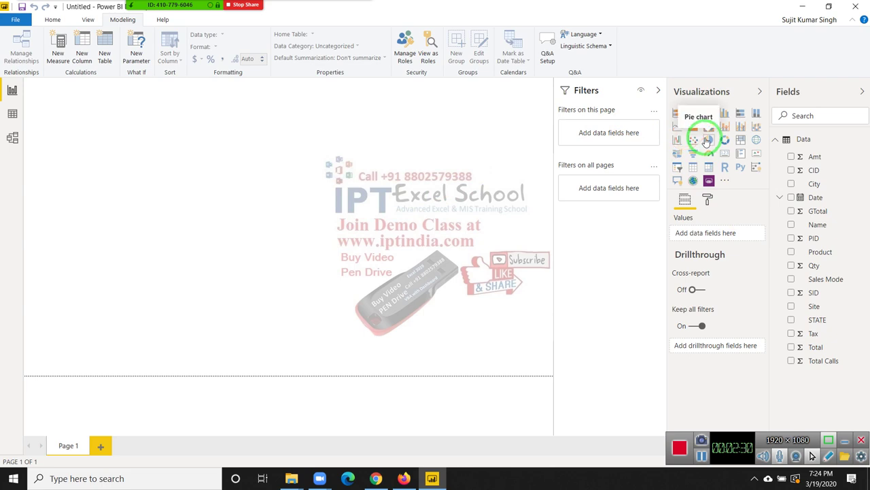
# Step: Add a table visual listing every Name from the Data table
pyautogui.click(792, 225)
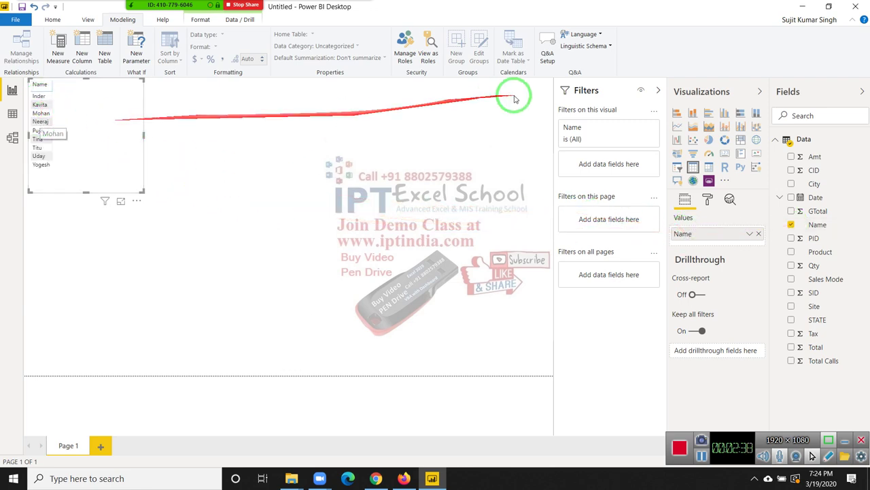
pyautogui.click(58, 9)
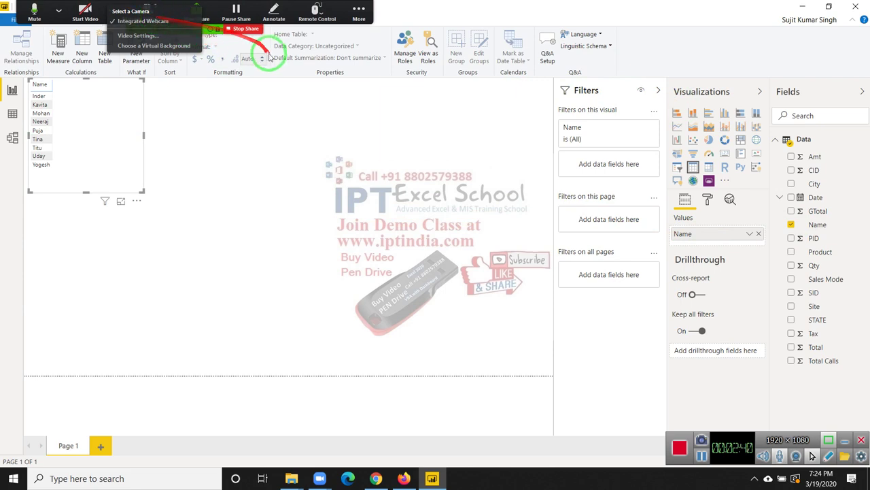
pyautogui.click(288, 189)
# Step: Act on a participant in Zoom's participant list, then add a Qty chart and delete it
pyautogui.click(141, 19)
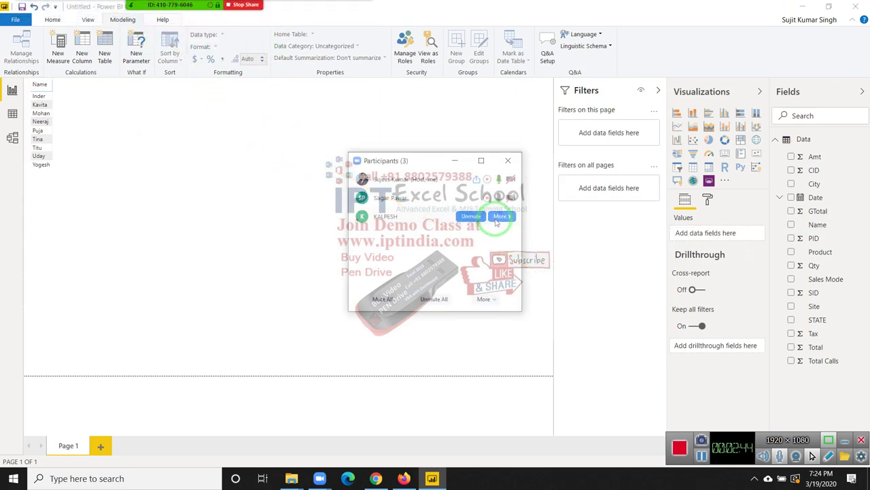
pyautogui.click(501, 216)
pyautogui.click(531, 238)
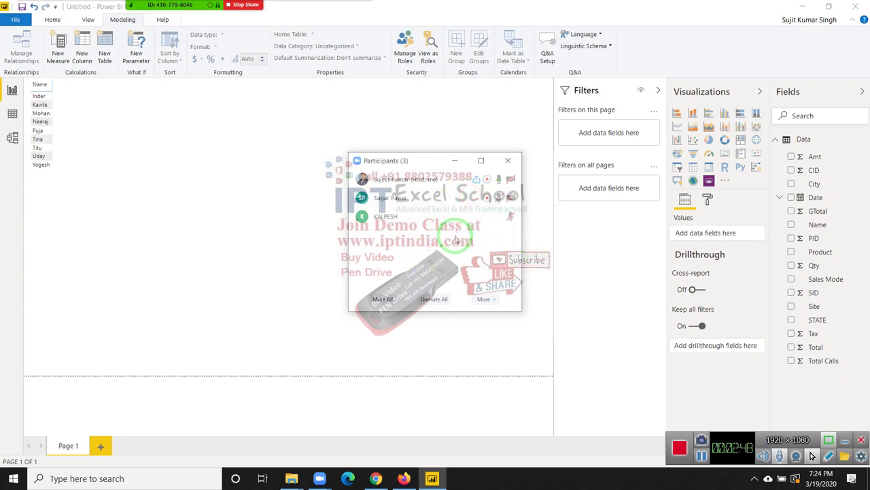
pyautogui.click(512, 160)
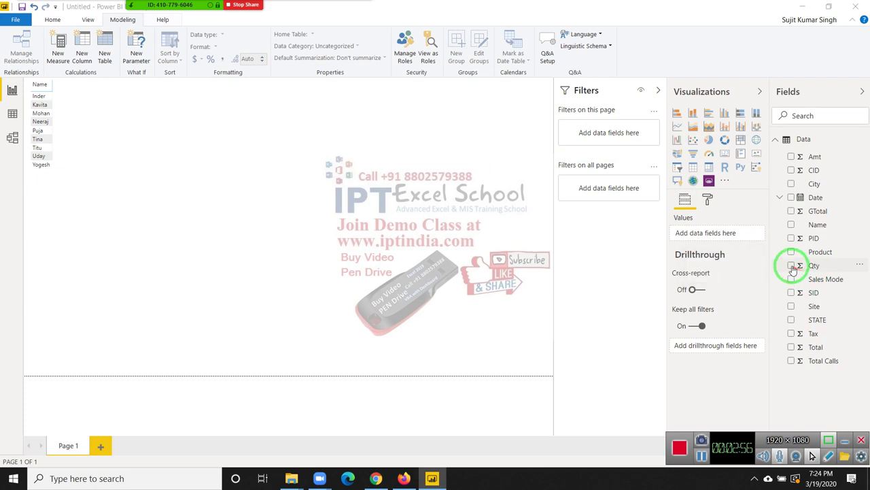
pyautogui.click(791, 266)
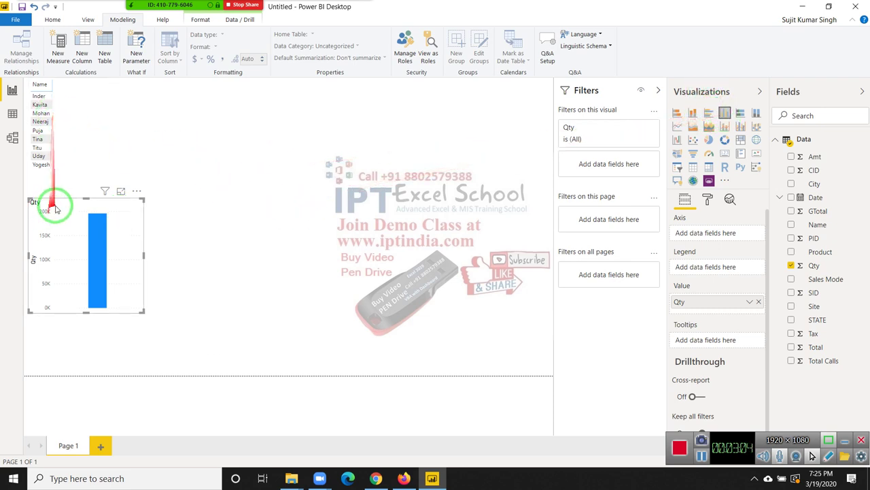
pyautogui.press('Delete')
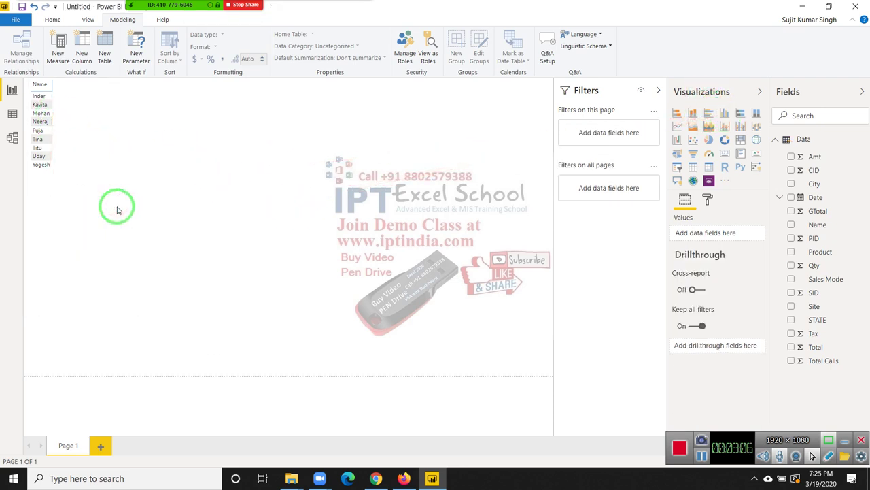
# Step: Move the Name and Qty table lower and right, and enlarge it
pyautogui.click(42, 87)
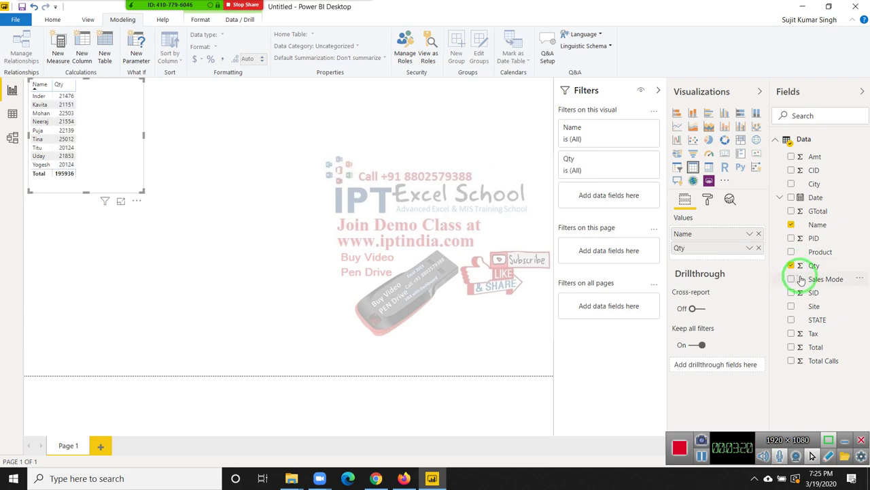
pyautogui.moveTo(100, 103); pyautogui.dragTo(134, 154)
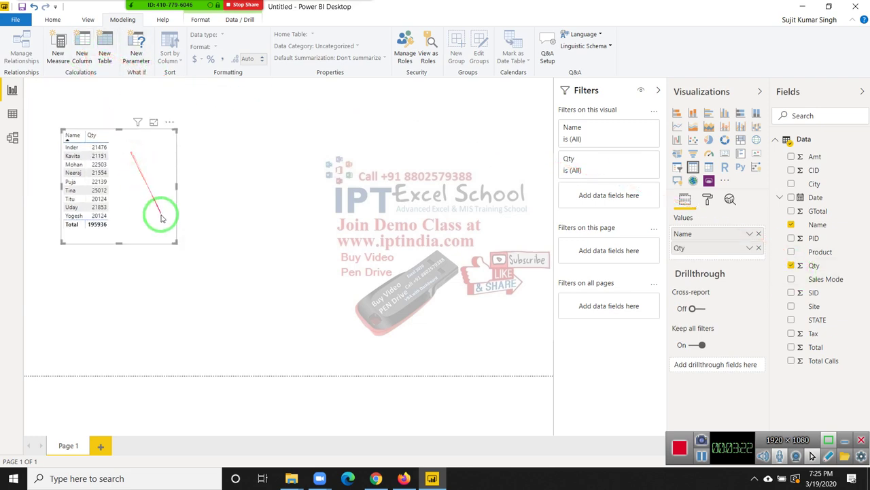
pyautogui.moveTo(176, 242); pyautogui.dragTo(240, 327)
pyautogui.click(240, 327)
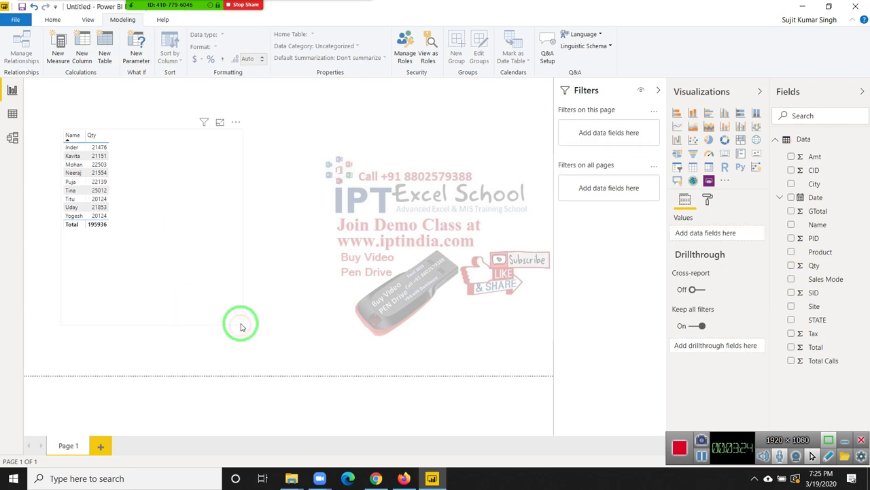
pyautogui.click(229, 306)
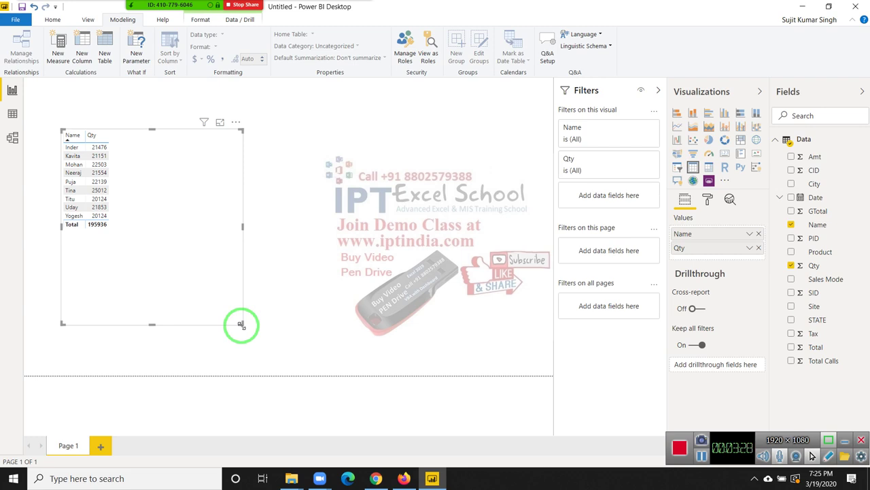
# Step: Browse the Format, Data/Drill and Home tabs, preview the table in Focus mode, then shrink it
pyautogui.click(197, 20)
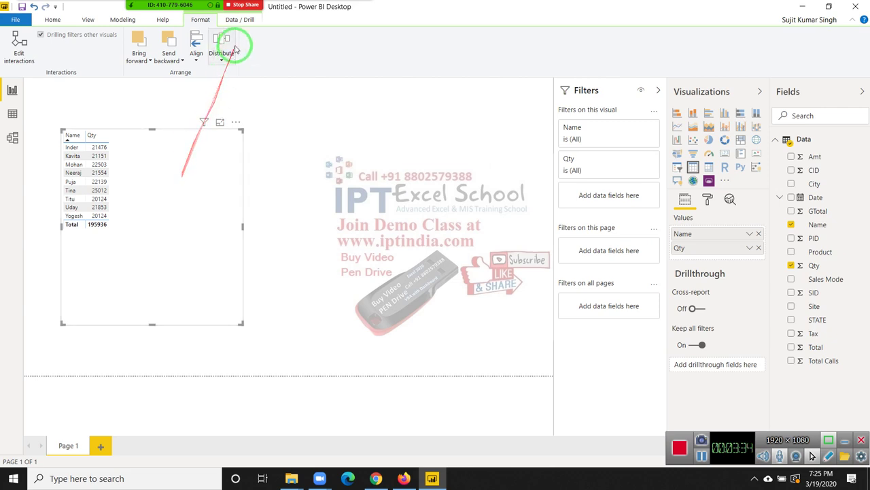
pyautogui.click(249, 19)
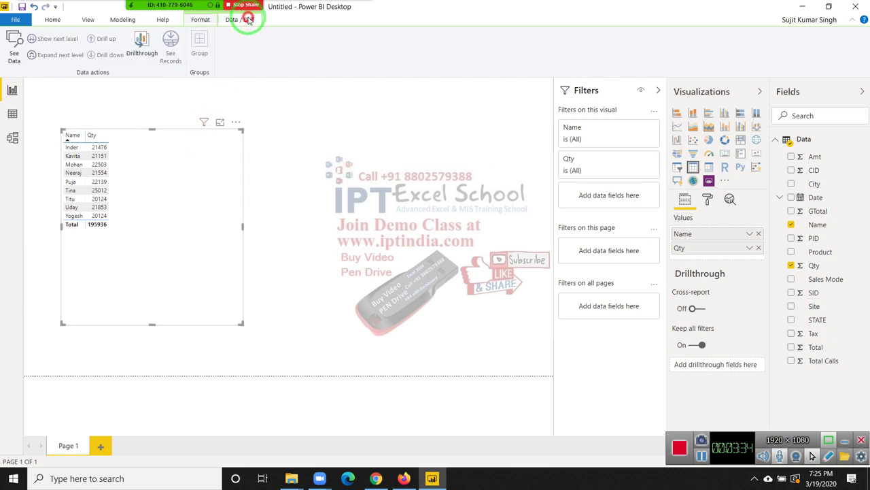
pyautogui.click(55, 19)
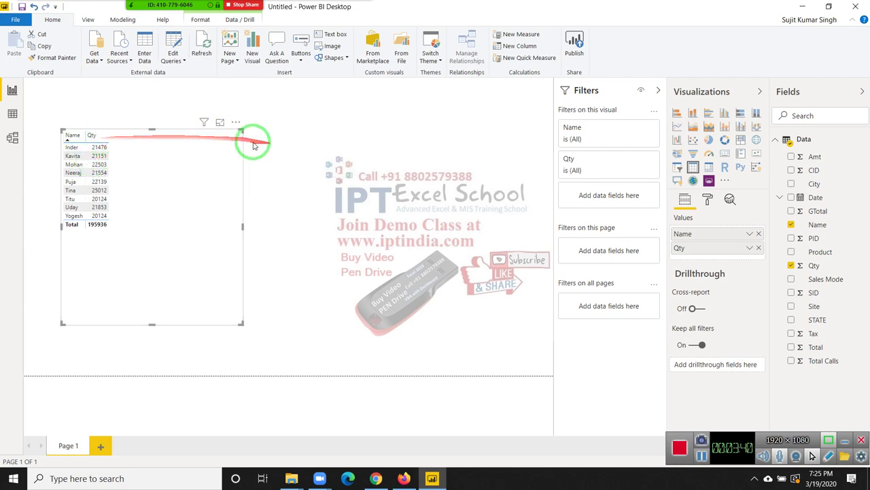
pyautogui.click(220, 124)
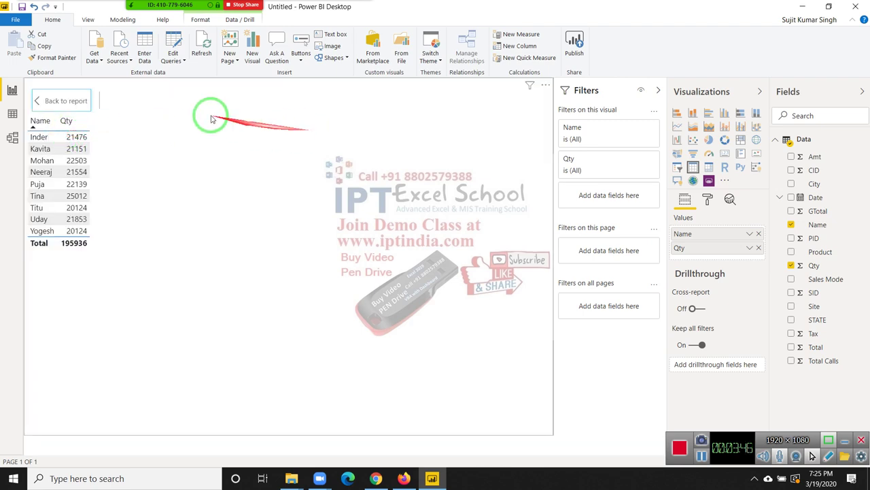
pyautogui.click(82, 104)
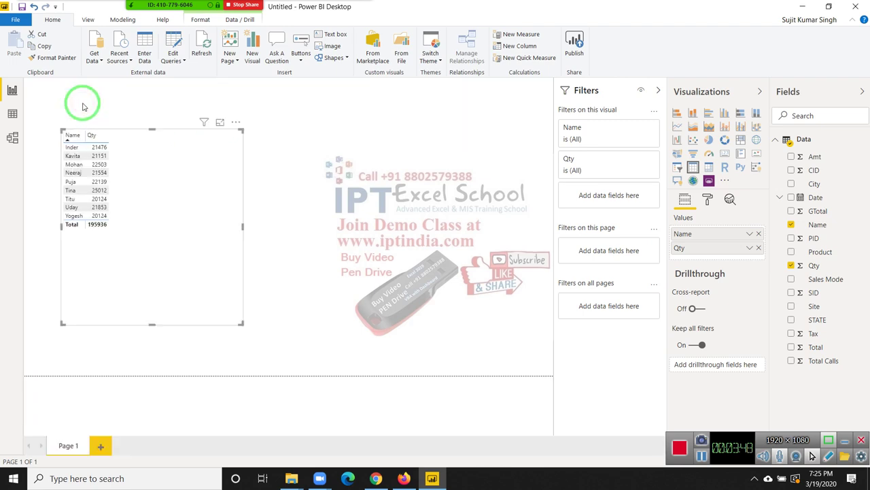
pyautogui.moveTo(238, 323); pyautogui.dragTo(175, 252)
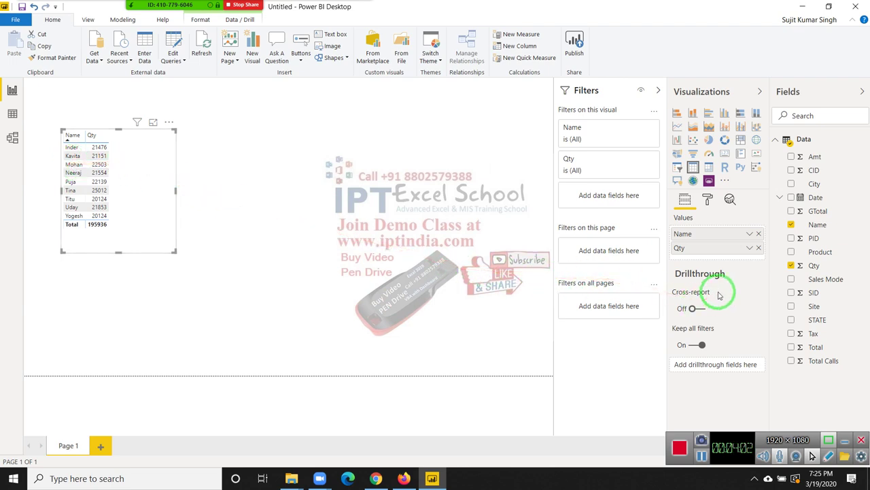
# Step: Add a Product column to the Name and Qty table and enlarge it
pyautogui.click(791, 253)
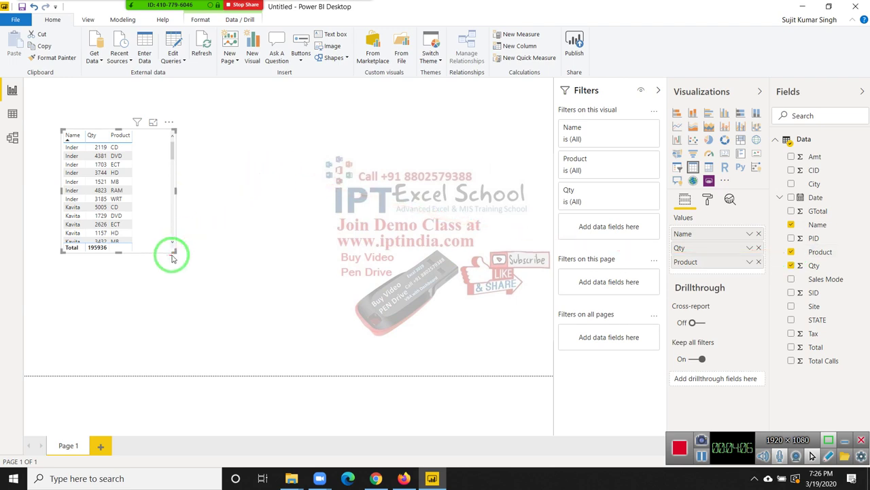
pyautogui.moveTo(173, 252)
pyautogui.mouseDown()
pyautogui.moveTo(190, 283)
pyautogui.moveTo(200, 355)
pyautogui.mouseUp()
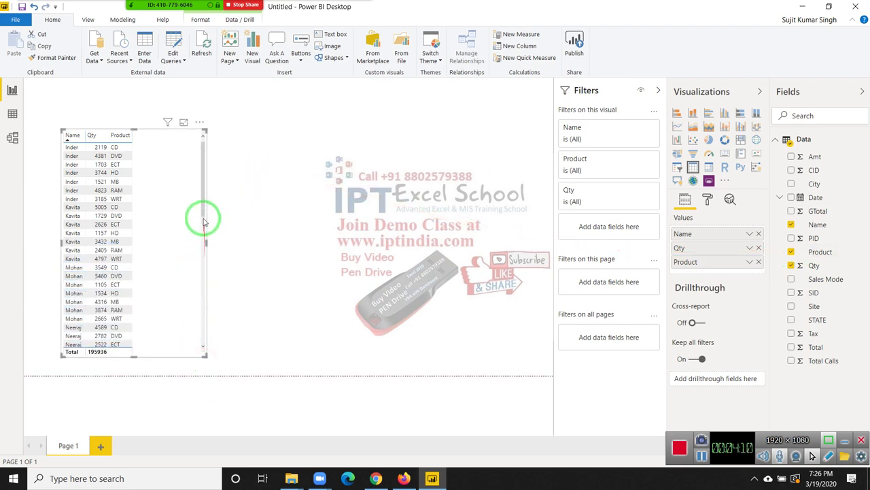
pyautogui.moveTo(202, 218)
pyautogui.mouseDown()
pyautogui.moveTo(196, 331)
pyautogui.moveTo(195, 217)
pyautogui.mouseUp()
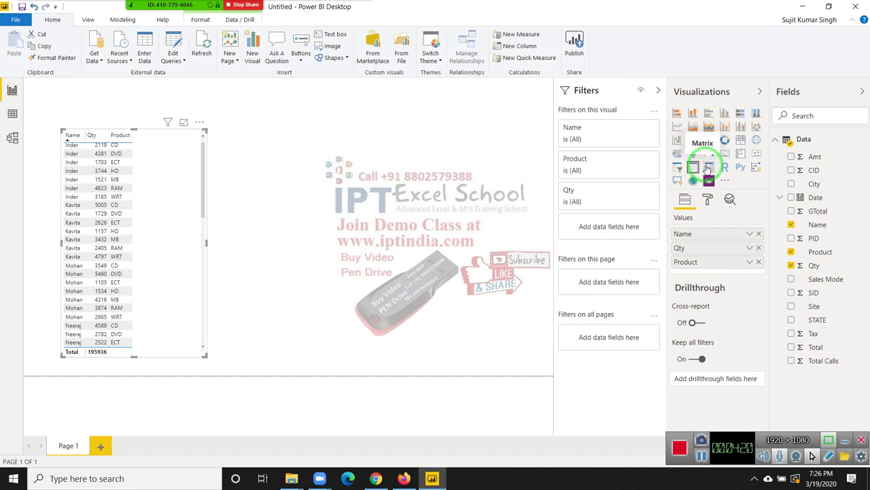
# Step: Try the visual as a matrix, resize it, then switch it back to a table
pyautogui.click(707, 167)
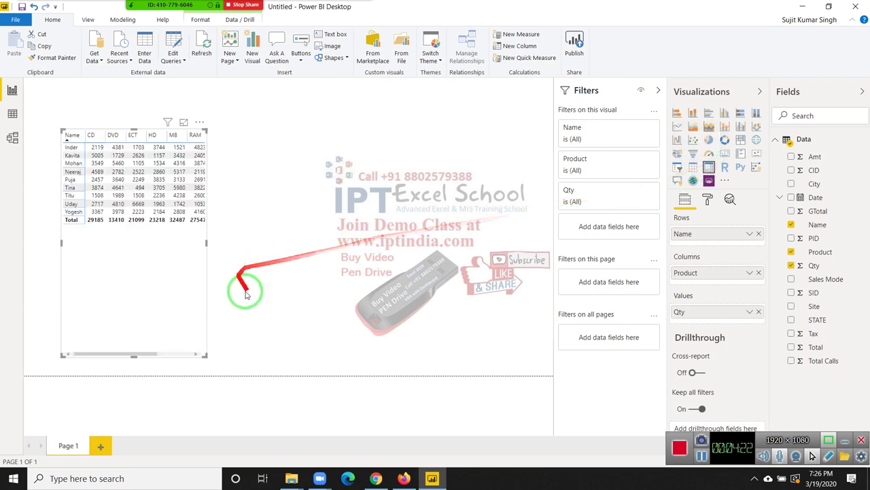
pyautogui.moveTo(202, 355)
pyautogui.mouseDown()
pyautogui.moveTo(307, 267)
pyautogui.moveTo(269, 236)
pyautogui.mouseUp()
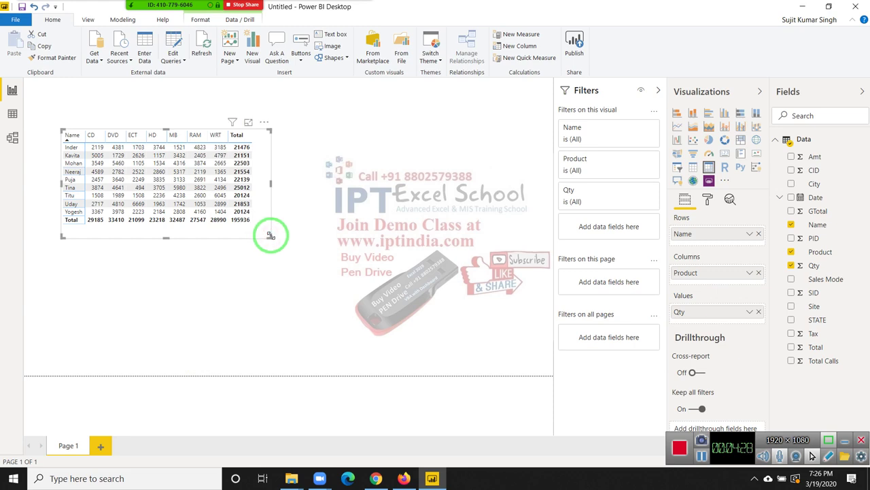
pyautogui.click(693, 168)
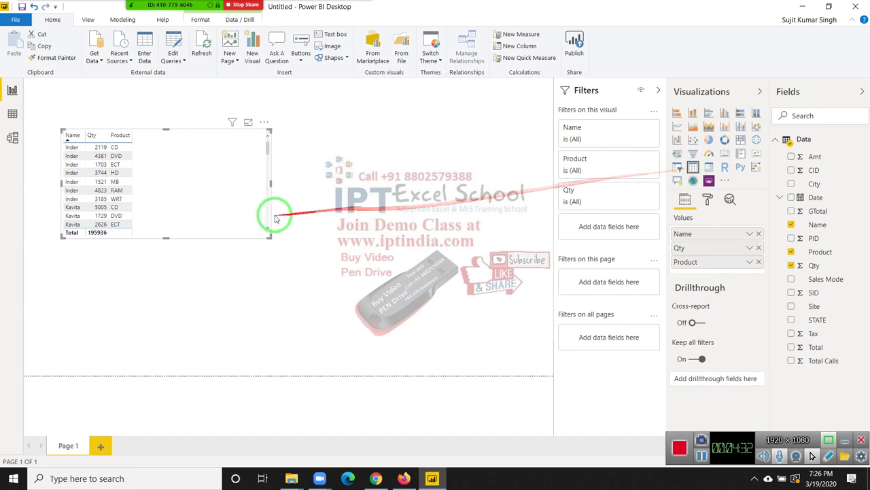
# Step: Convert the table to a Name-by-Product matrix and replace Qty with SID in Values
pyautogui.click(710, 170)
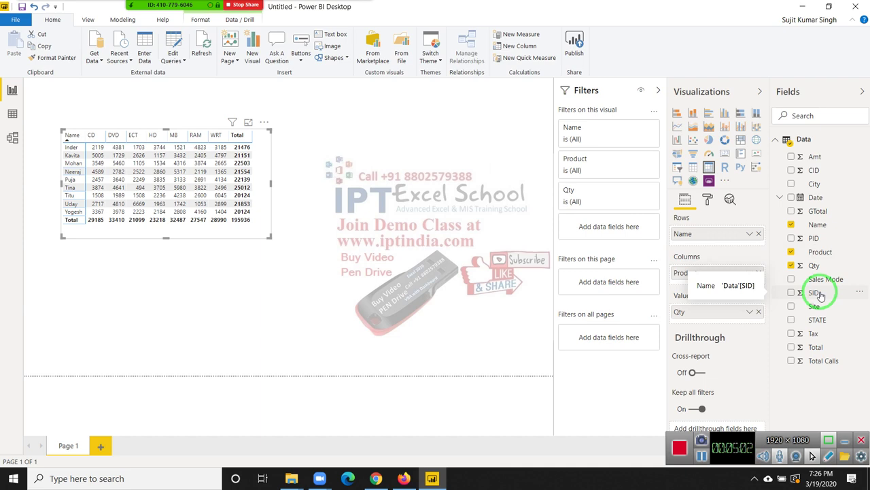
pyautogui.moveTo(820, 295); pyautogui.dragTo(518, 347)
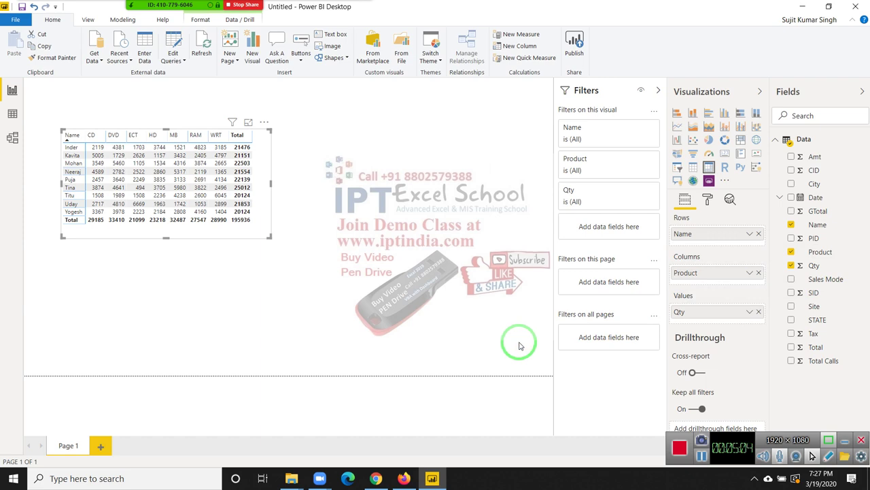
pyautogui.moveTo(518, 346); pyautogui.dragTo(765, 311)
pyautogui.click(726, 316)
pyautogui.click(760, 313)
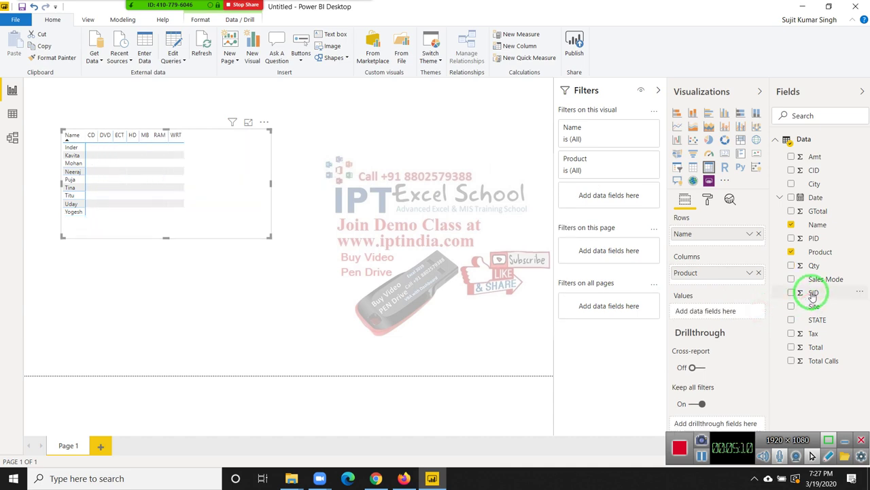
pyautogui.moveTo(814, 293); pyautogui.dragTo(736, 313)
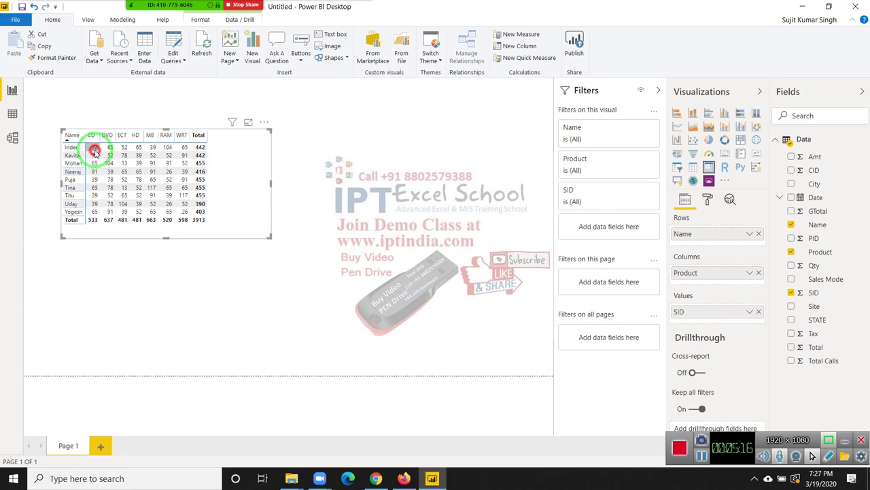
pyautogui.click(94, 151)
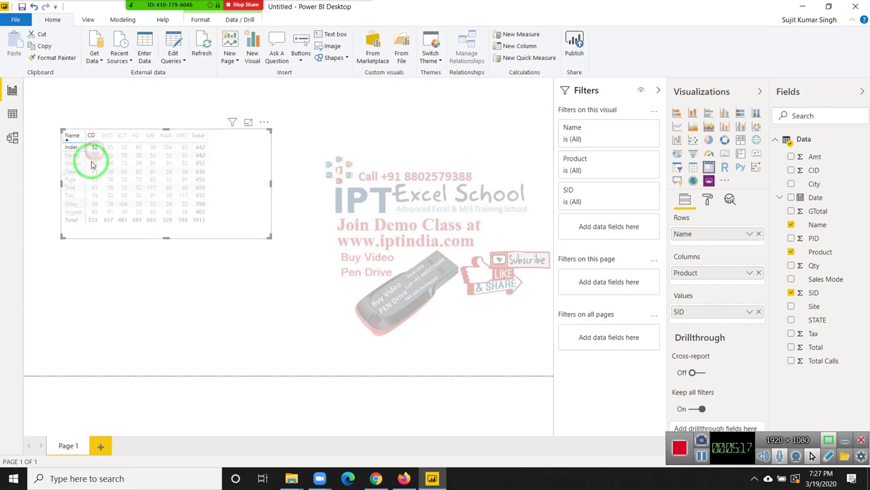
pyautogui.click(15, 113)
pyautogui.click(43, 121)
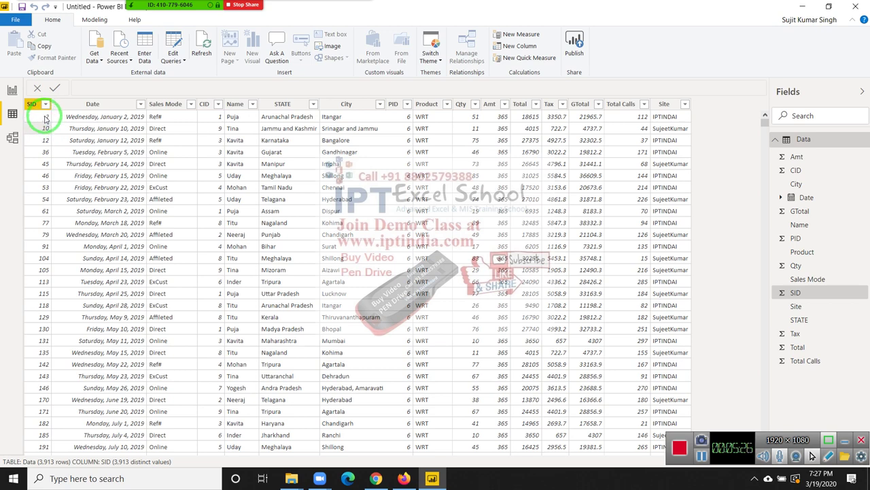
pyautogui.click(12, 90)
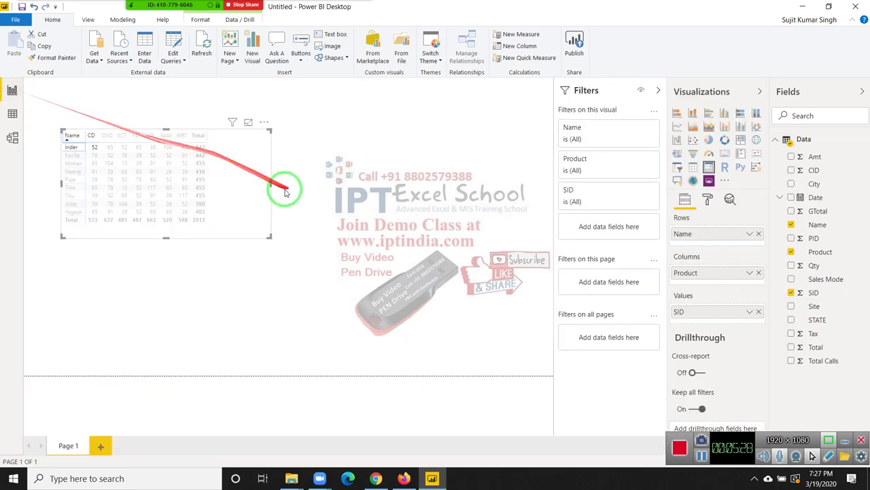
pyautogui.click(748, 313)
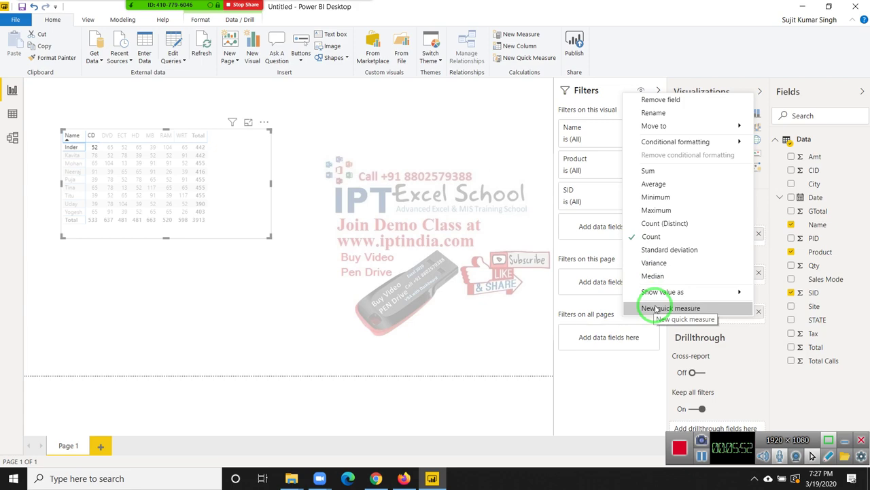
pyautogui.click(657, 308)
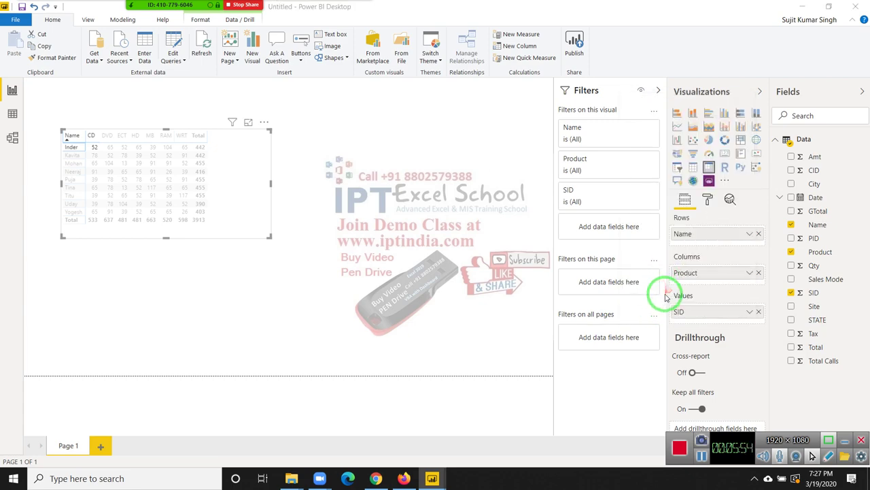
pyautogui.moveTo(435, 476)
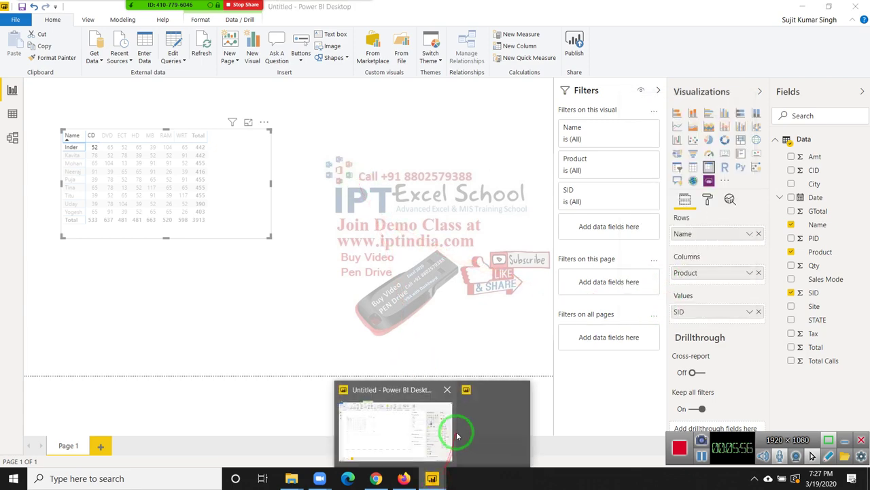
pyautogui.click(469, 425)
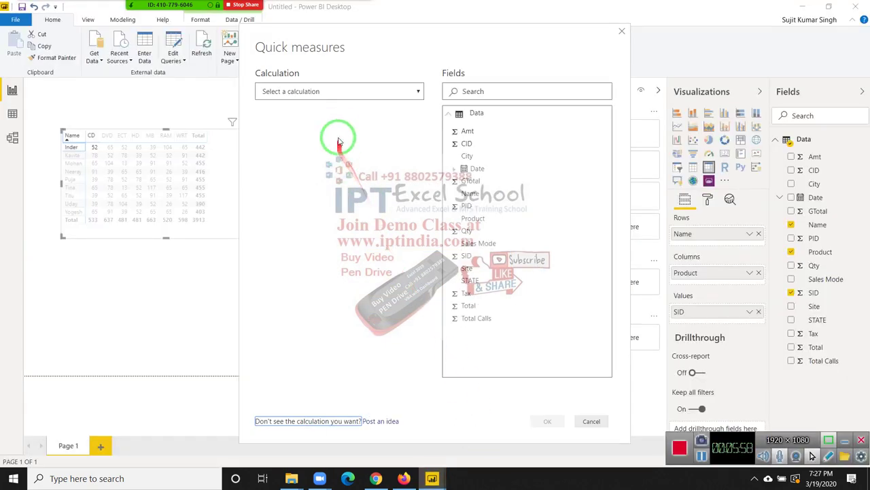
pyautogui.click(341, 99)
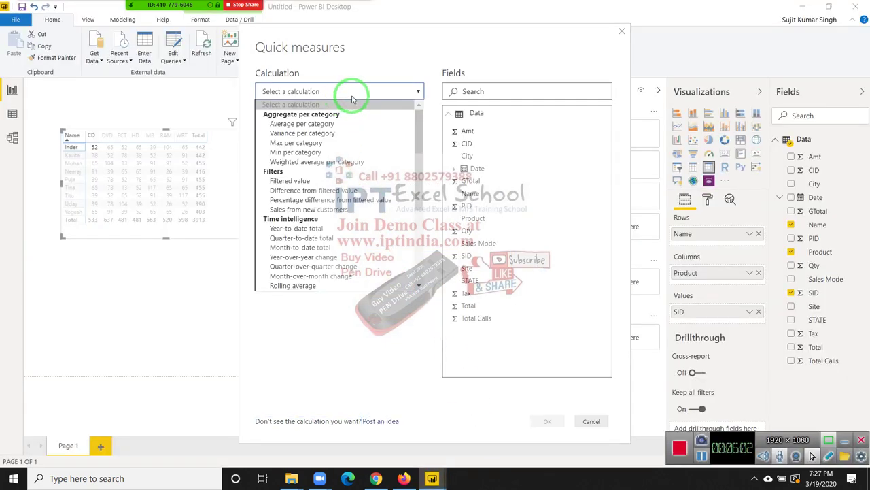
pyautogui.click(382, 299)
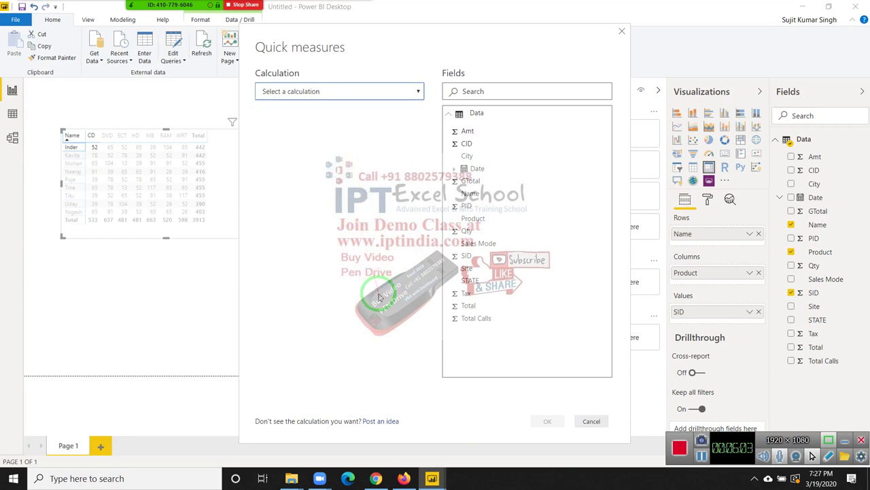
pyautogui.click(621, 34)
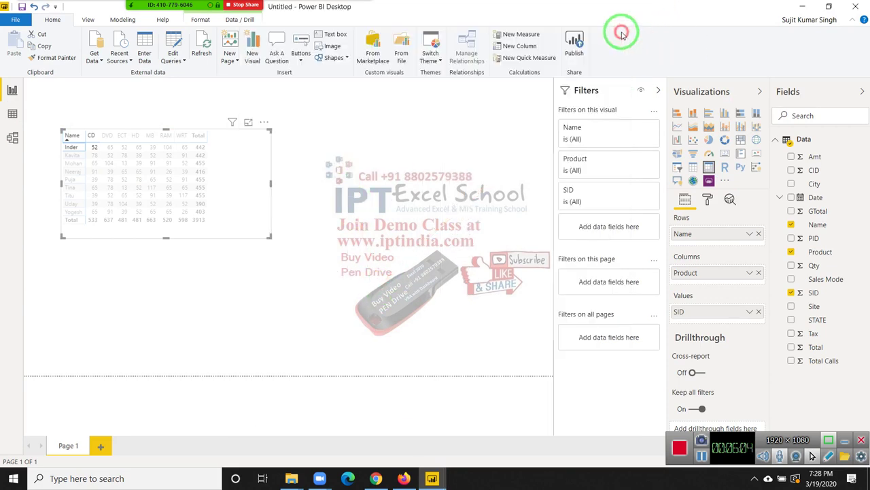
pyautogui.click(404, 225)
# Step: Replace SID in the matrix Values with the Name field
pyautogui.click(169, 179)
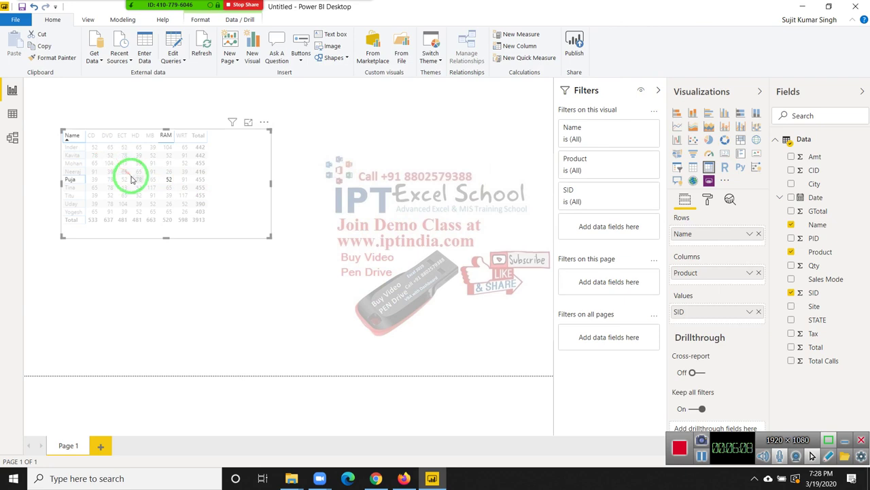
pyautogui.click(280, 188)
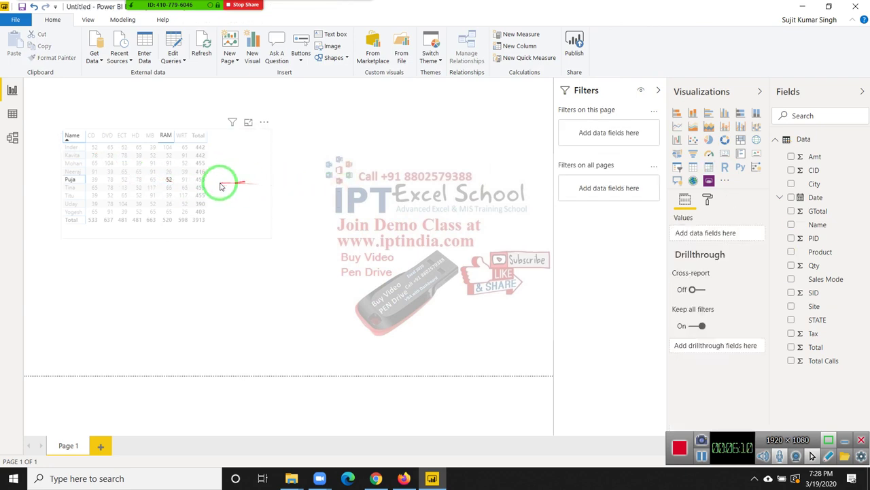
pyautogui.click(220, 187)
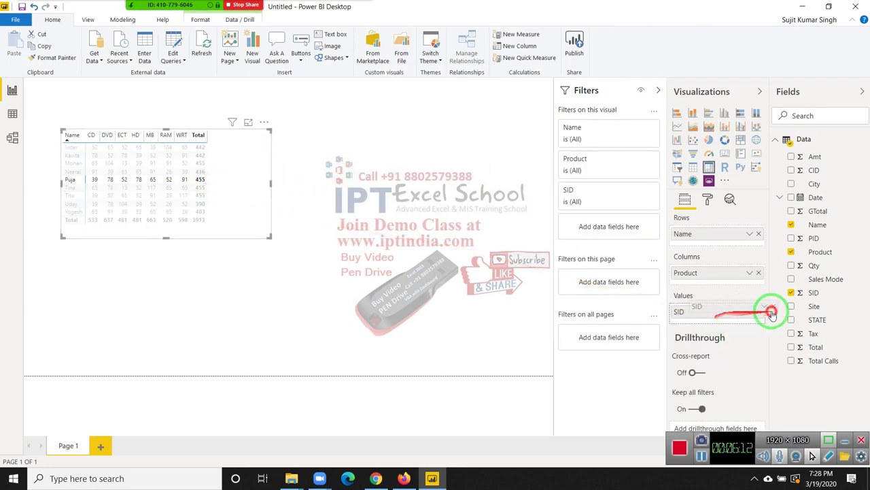
pyautogui.moveTo(771, 313)
pyautogui.mouseDown()
pyautogui.moveTo(834, 314)
pyautogui.moveTo(746, 320)
pyautogui.mouseUp()
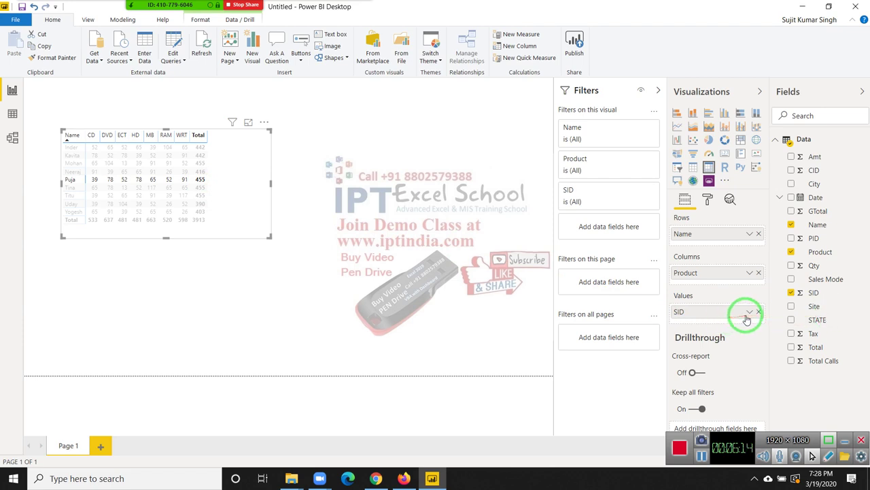
pyautogui.click(759, 311)
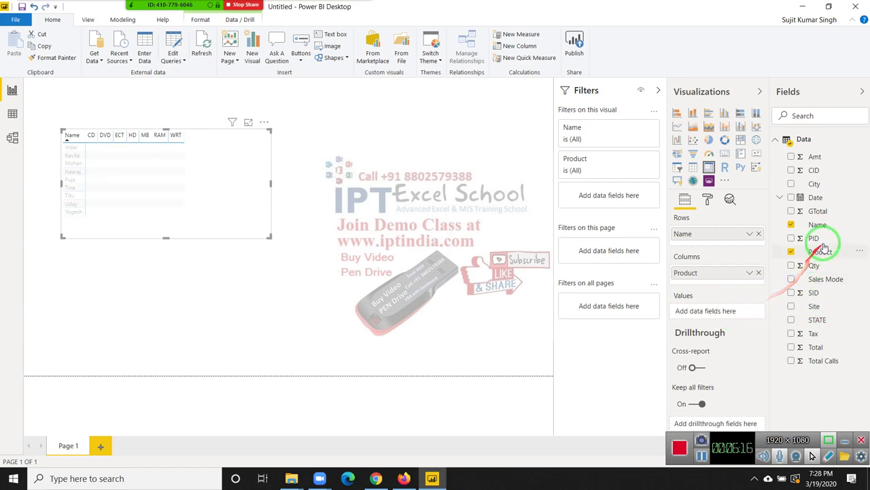
pyautogui.moveTo(818, 226)
pyautogui.mouseDown()
pyautogui.moveTo(815, 266)
pyautogui.moveTo(713, 313)
pyautogui.mouseUp()
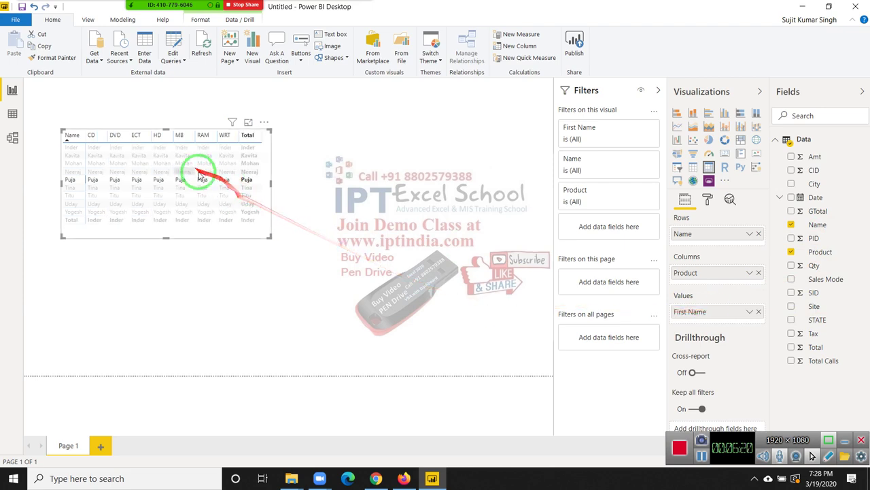
pyautogui.click(265, 215)
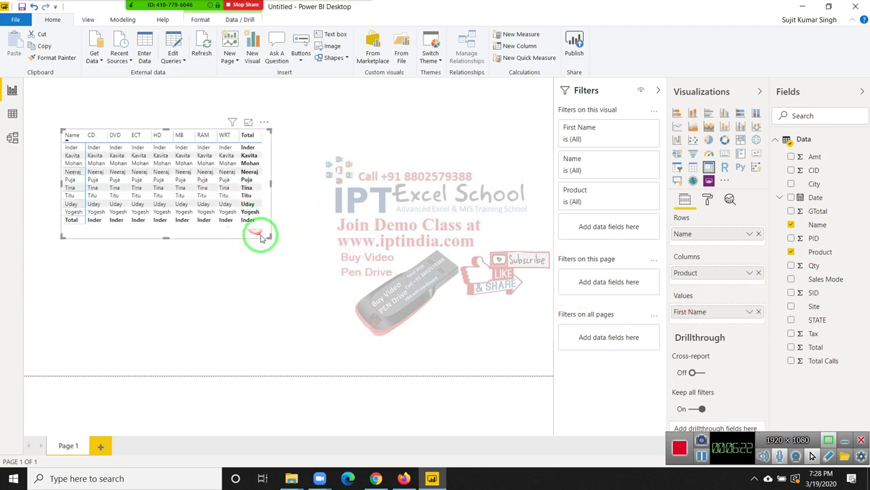
# Step: Change the Name value from First to Count in the Values well
pyautogui.click(749, 313)
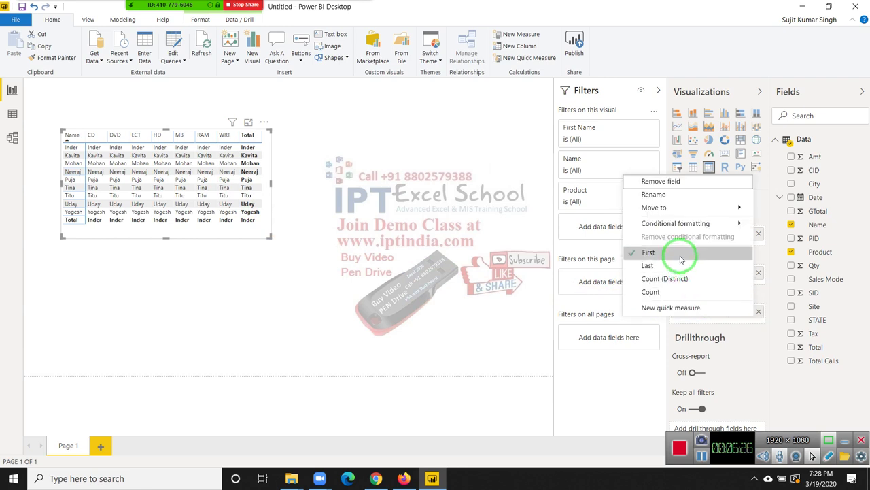
pyautogui.click(675, 292)
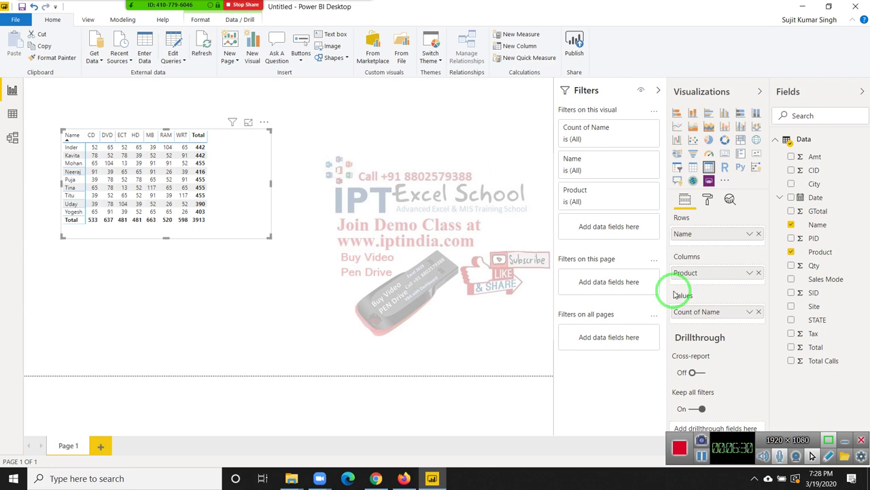
pyautogui.click(749, 311)
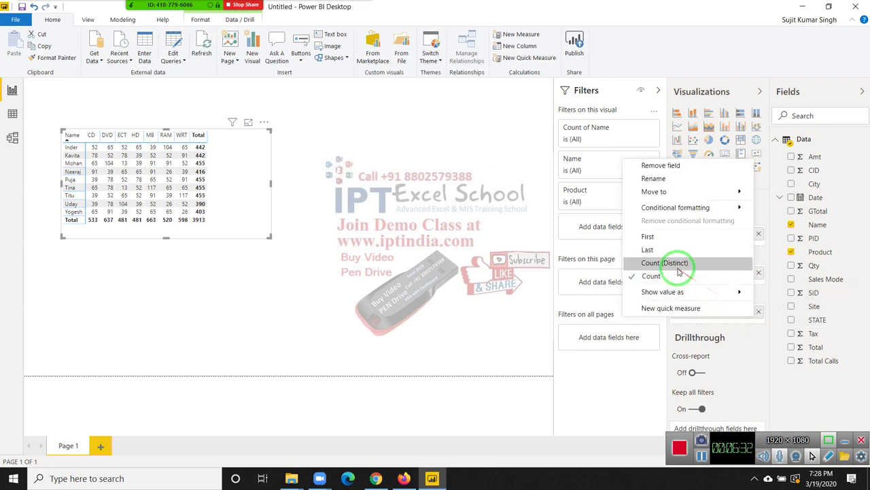
pyautogui.moveTo(653, 191)
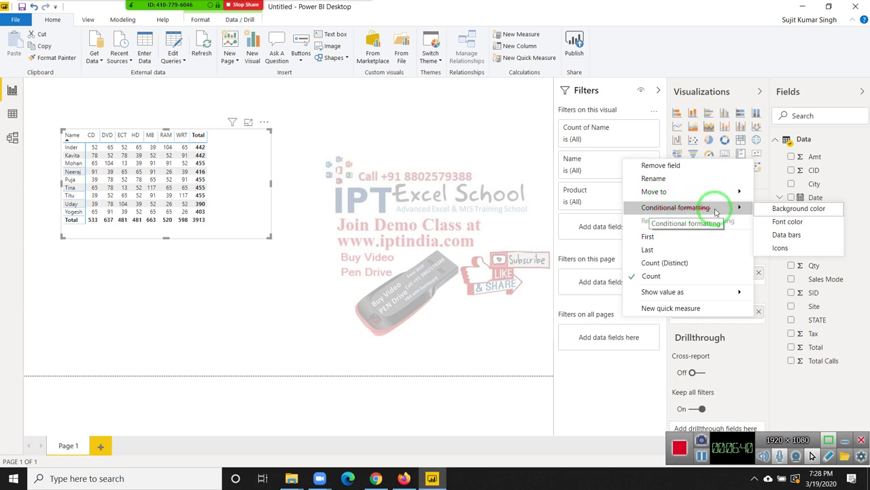
pyautogui.click(815, 227)
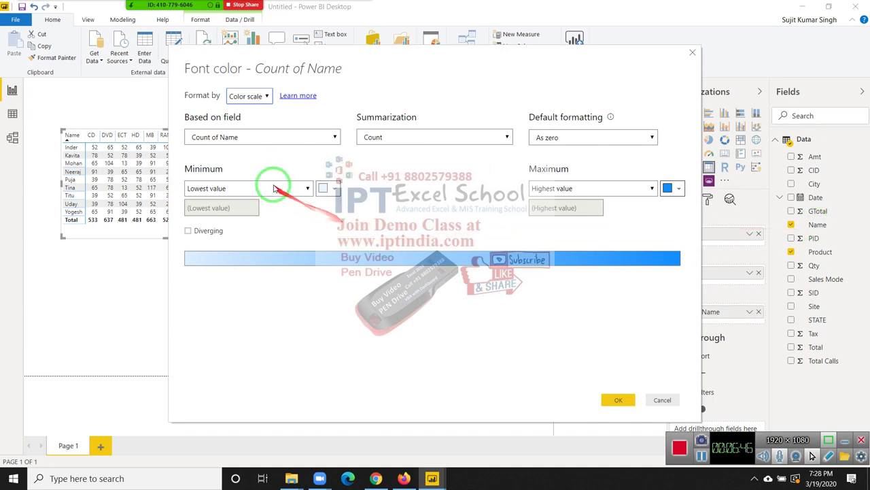
pyautogui.click(260, 145)
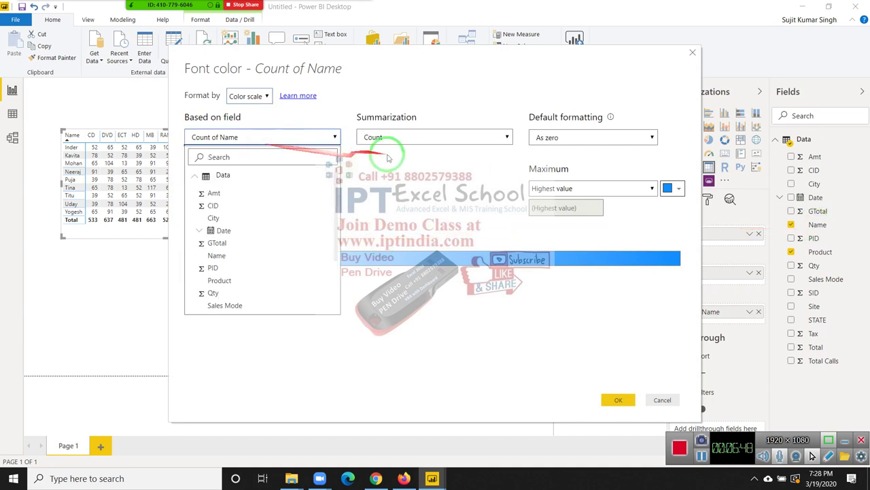
pyautogui.click(586, 142)
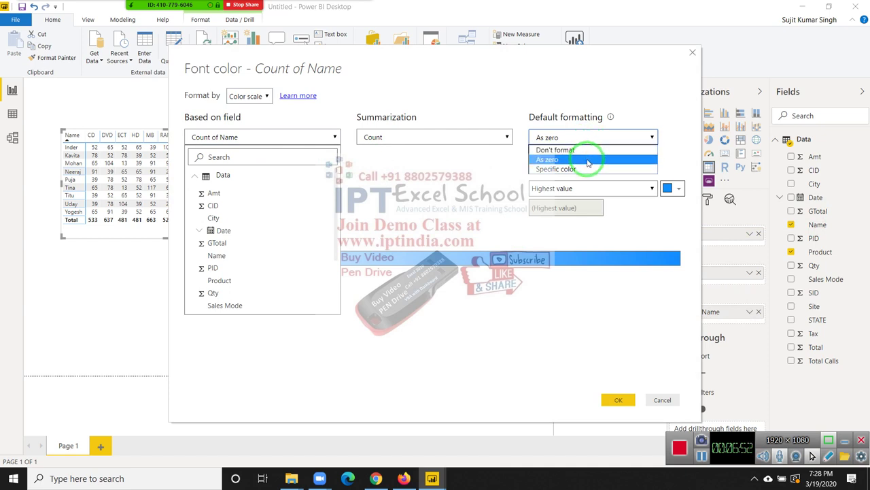
pyautogui.click(452, 192)
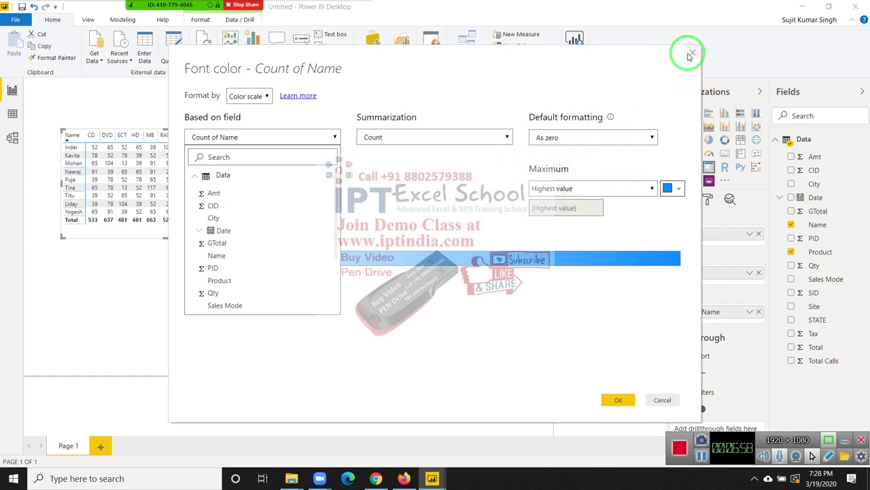
pyautogui.click(691, 55)
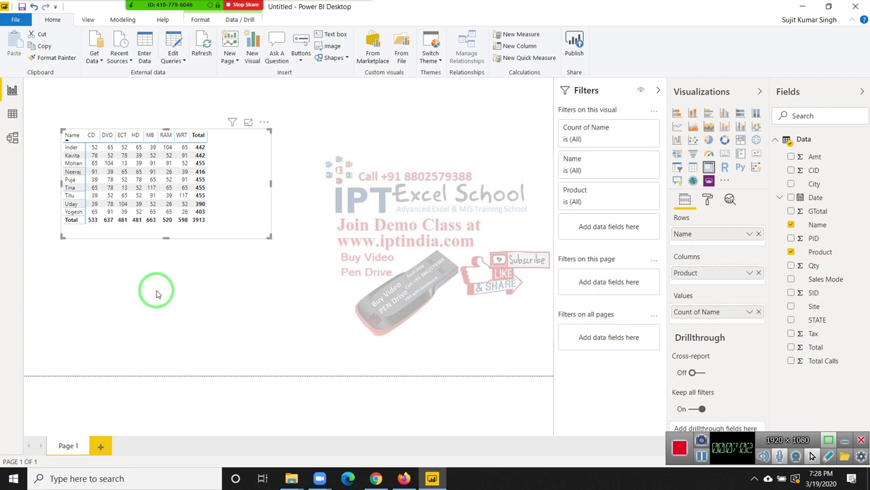
# Step: Select the Name-by-Product count matrix and delete it from Page 1
pyautogui.click(322, 276)
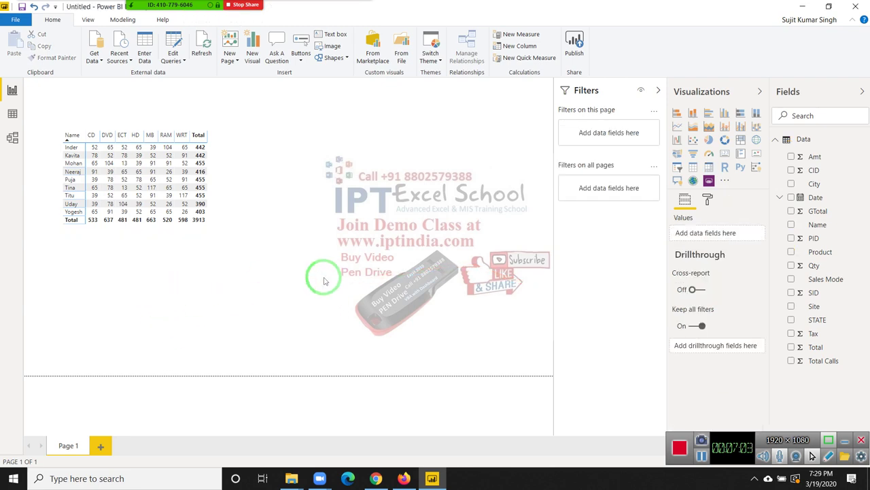
pyautogui.click(204, 221)
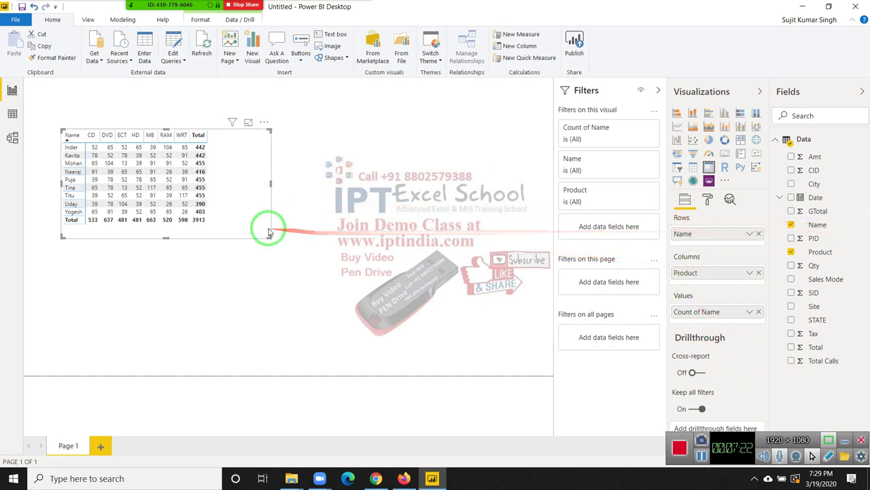
pyautogui.press('Delete')
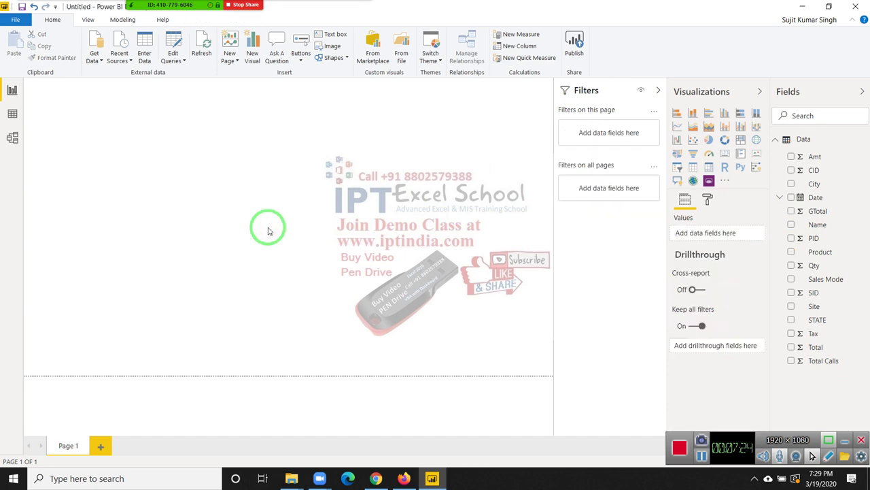
# Step: Build an enlarged Qty by Date column chart showing yearly totals
pyautogui.click(793, 199)
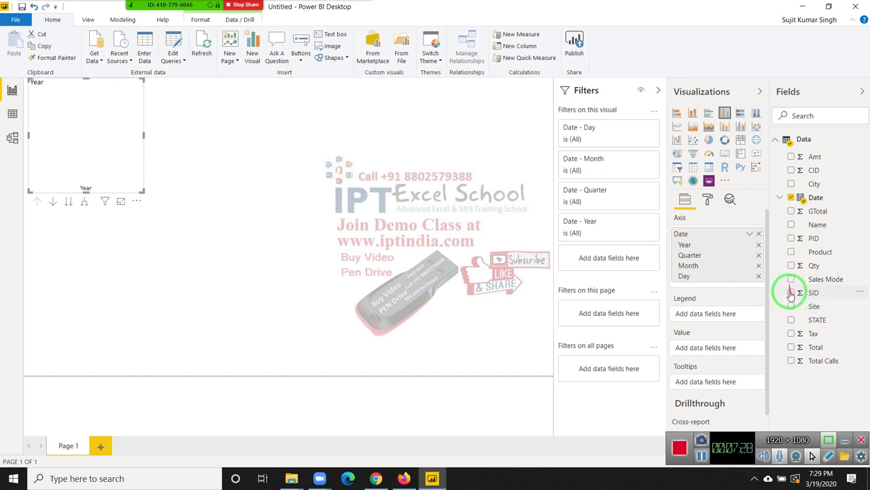
pyautogui.click(791, 266)
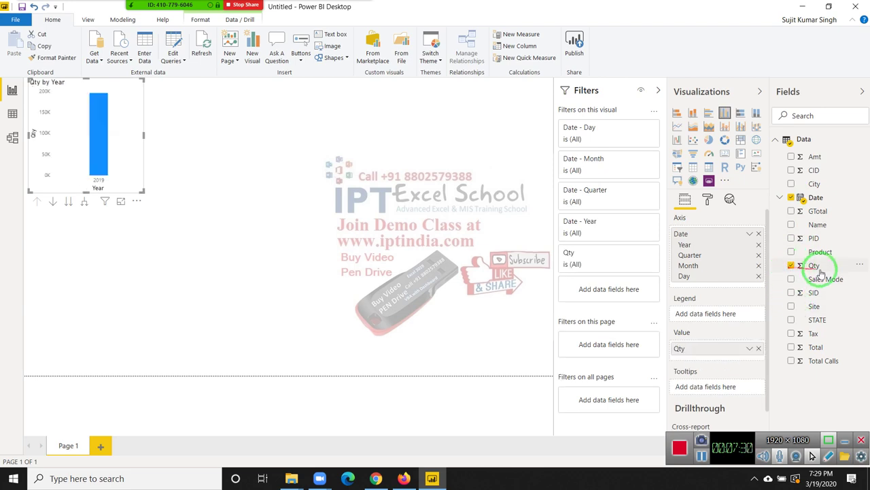
pyautogui.moveTo(142, 193)
pyautogui.mouseDown()
pyautogui.moveTo(261, 253)
pyautogui.moveTo(334, 261)
pyautogui.mouseUp()
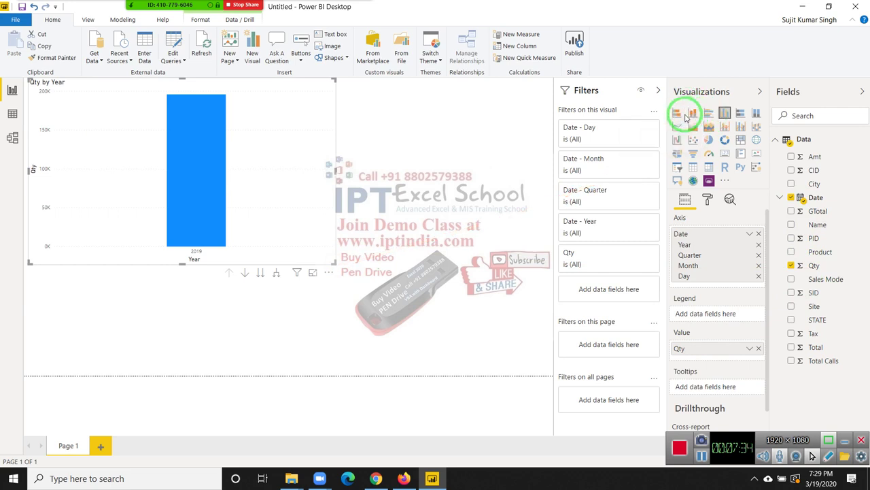
pyautogui.click(690, 114)
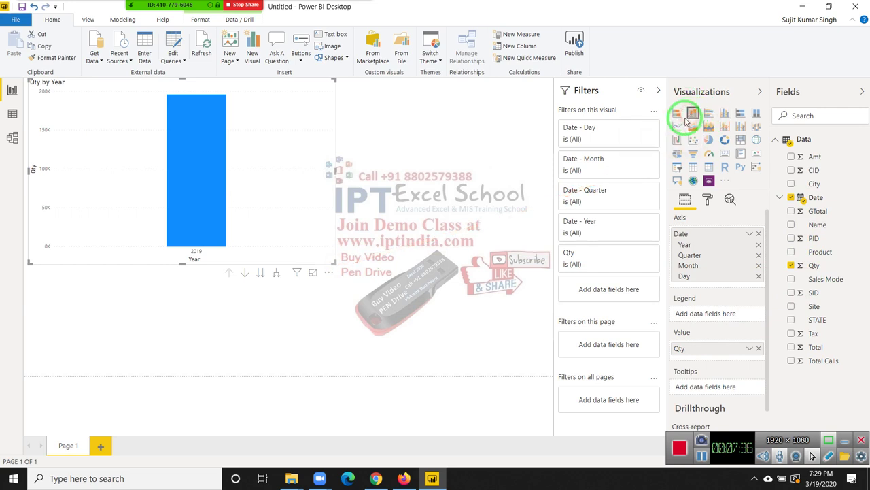
pyautogui.scroll(-1, 751, 327)
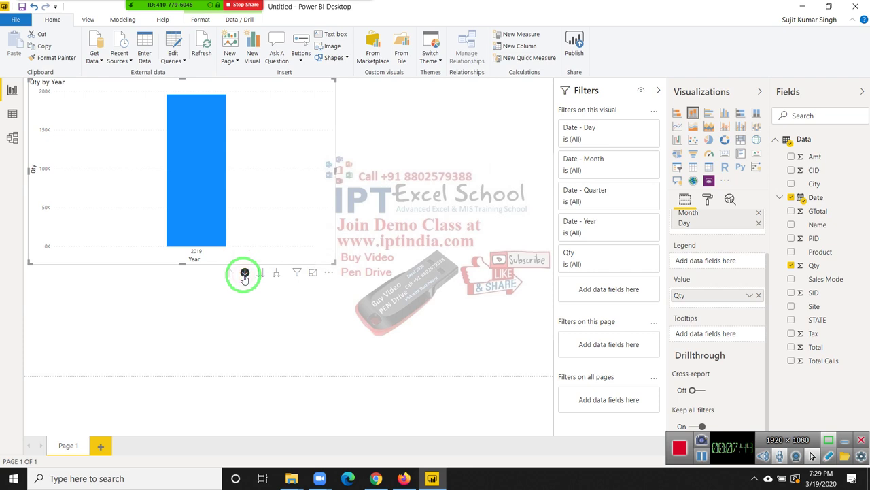
# Step: Drill the chart down to quarters, months and days, then back up to 2019
pyautogui.click(245, 274)
pyautogui.click(257, 275)
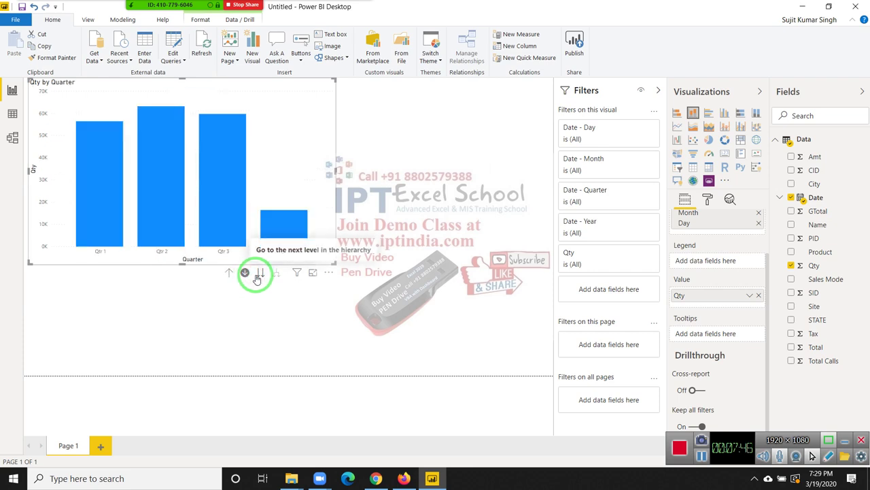
pyautogui.click(259, 275)
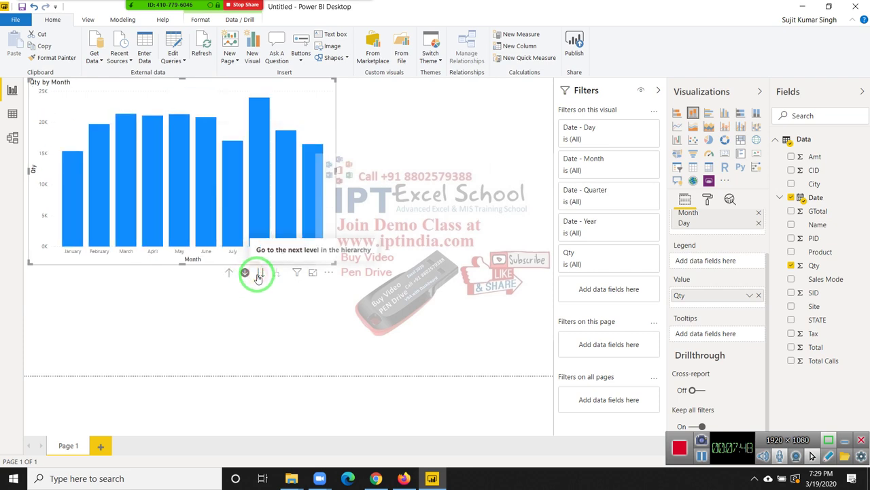
pyautogui.click(259, 275)
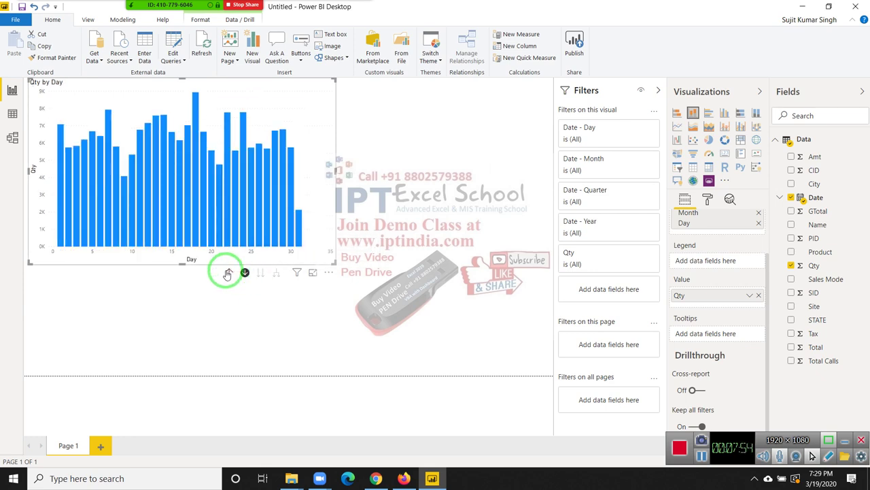
pyautogui.click(228, 273)
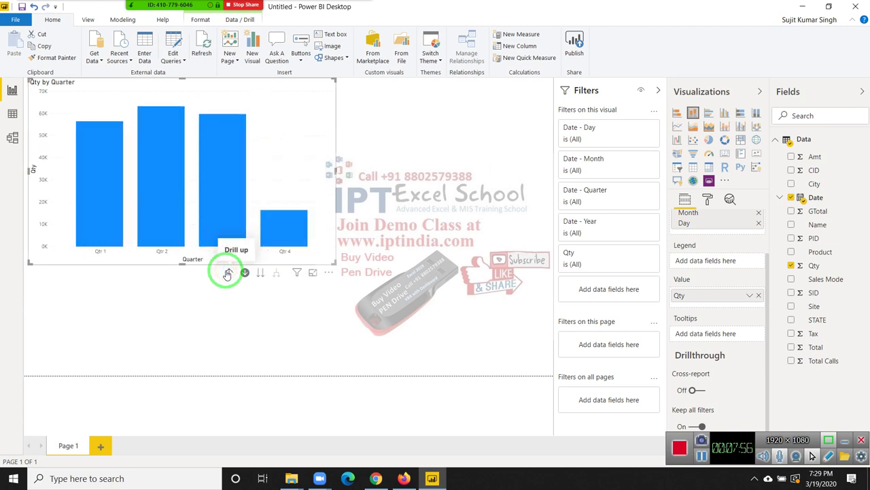
pyautogui.click(227, 273)
pyautogui.click(245, 273)
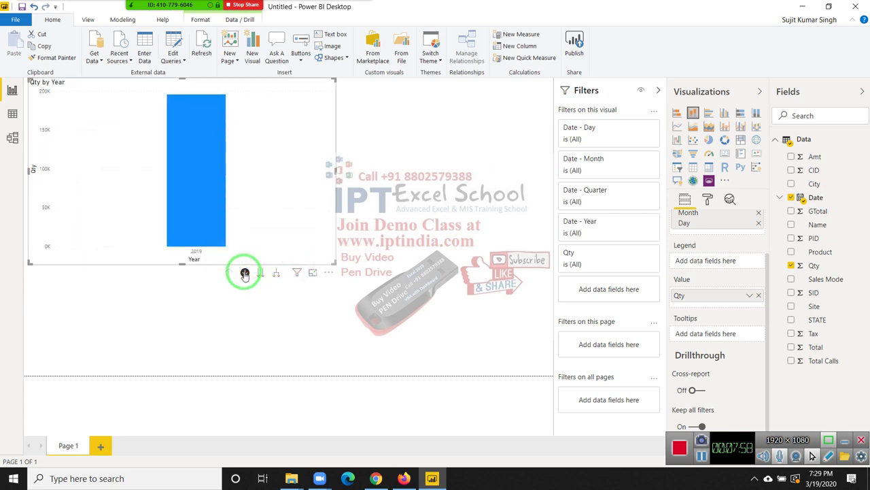
pyautogui.click(120, 85)
# Step: Delete the Qty by Year chart and build a table of Product and Qty
pyautogui.press('Delete')
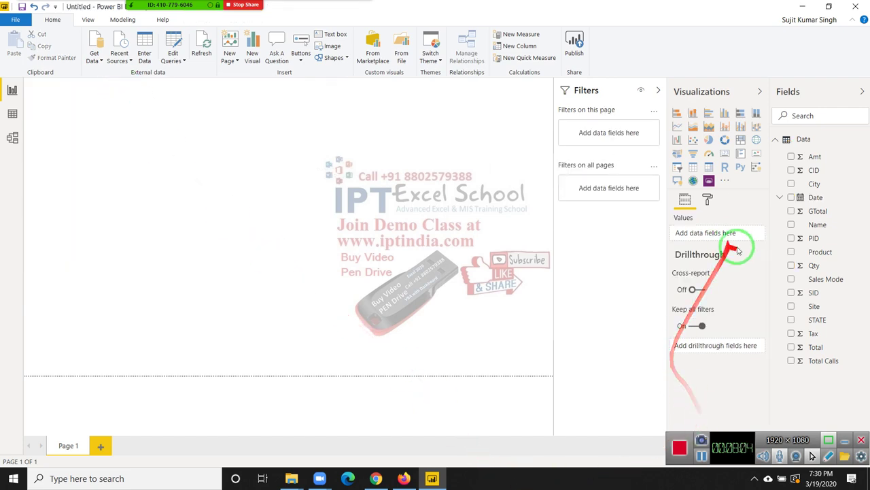
pyautogui.click(792, 252)
pyautogui.click(791, 265)
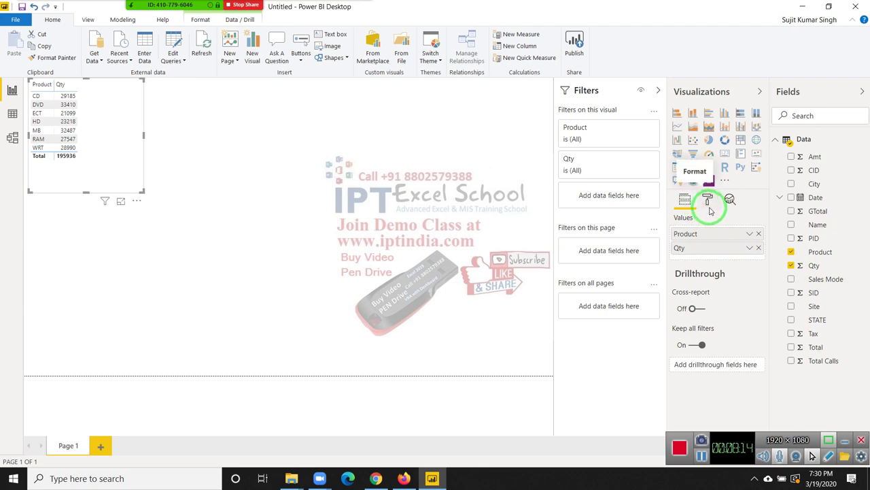
# Step: Apply the Minimal style preset to the table in the Format pane
pyautogui.click(709, 208)
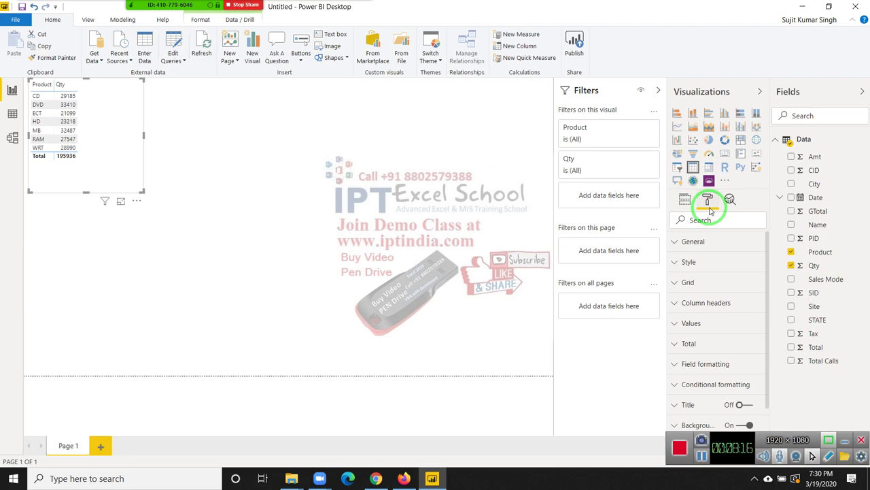
pyautogui.click(713, 244)
pyautogui.click(713, 244)
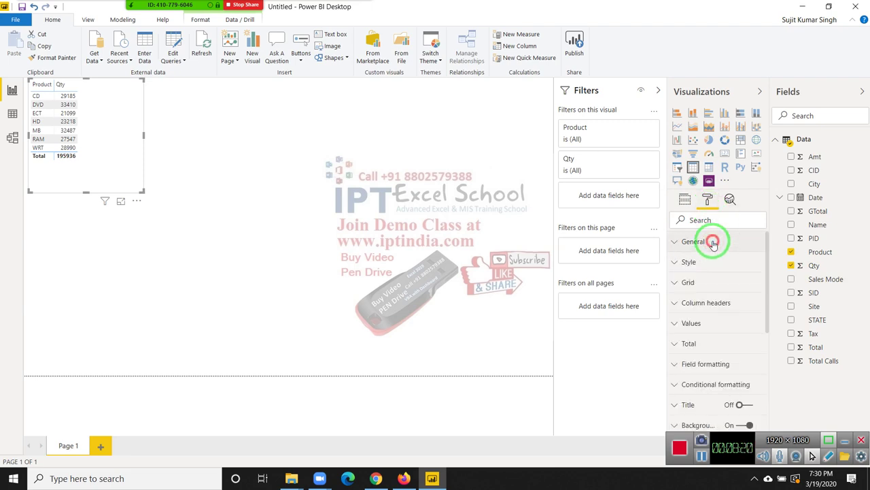
pyautogui.click(713, 243)
pyautogui.scroll(-1, 709, 275)
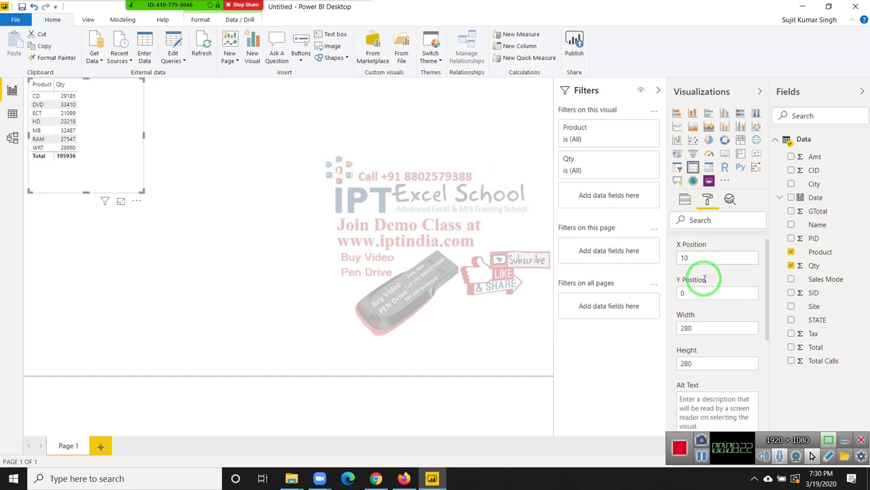
pyautogui.scroll(-2, 705, 283)
pyautogui.scroll(1, 705, 282)
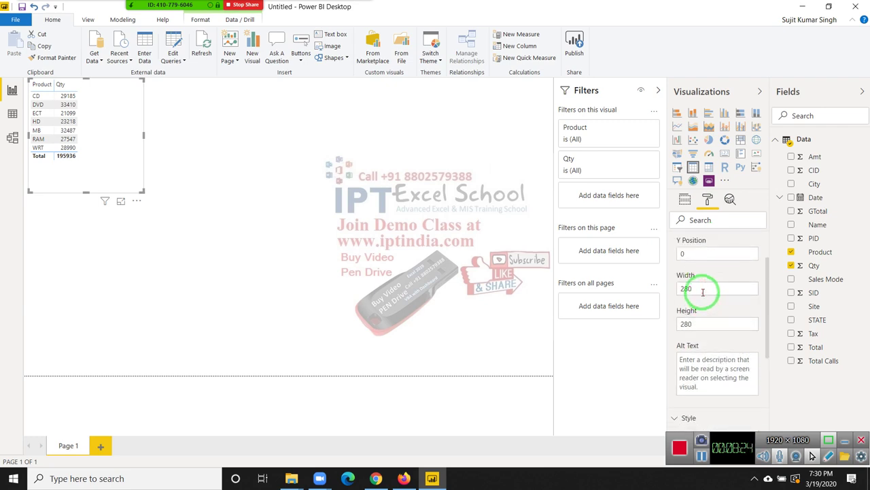
pyautogui.scroll(-3, 703, 323)
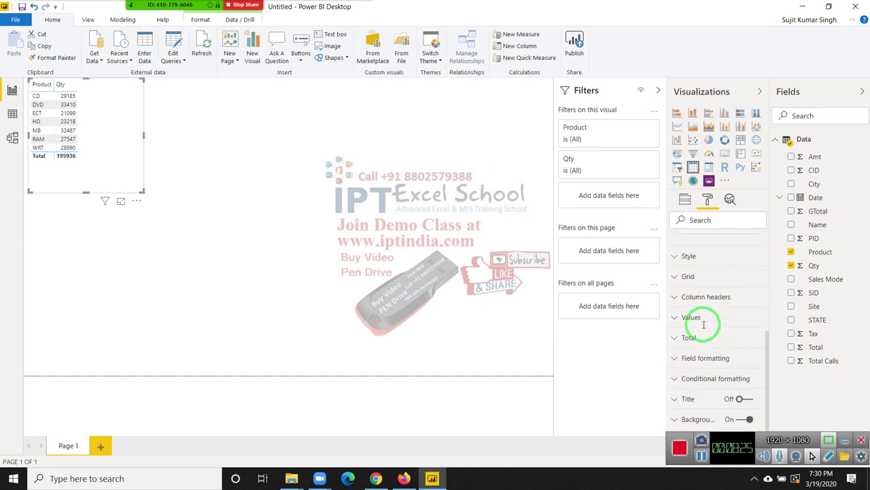
pyautogui.click(690, 253)
pyautogui.click(728, 283)
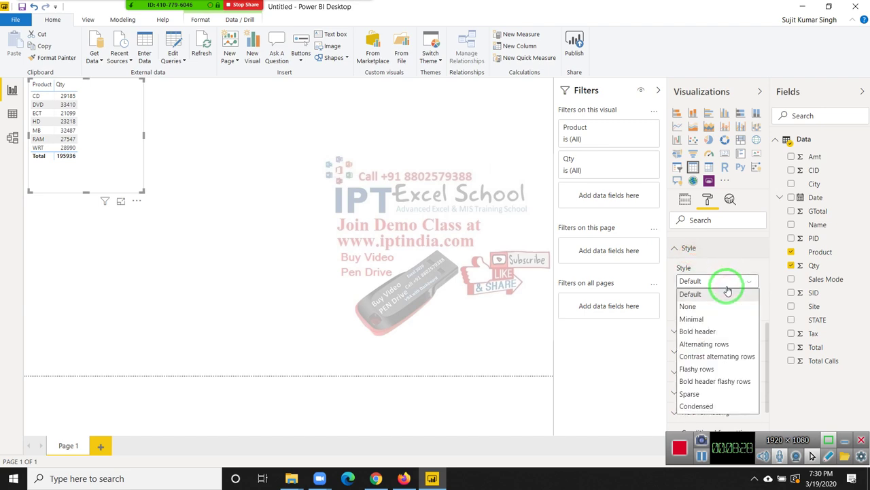
pyautogui.click(721, 324)
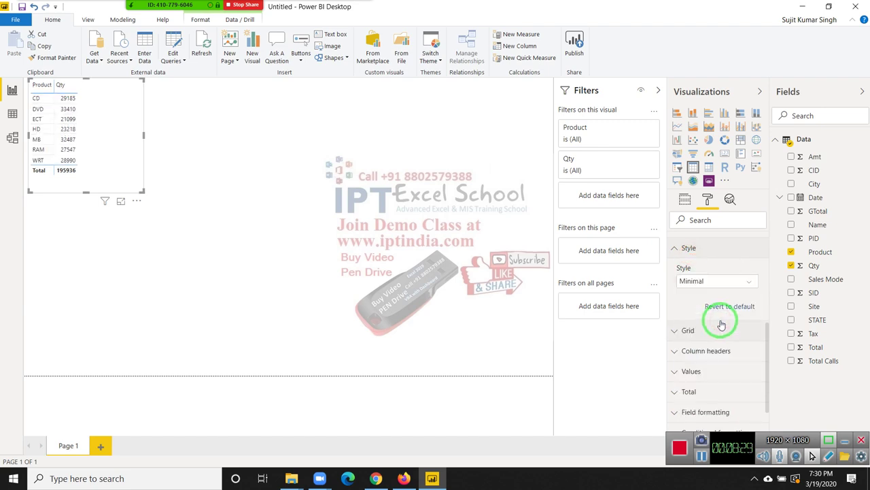
# Step: Switch the table's style preset to Bold header
pyautogui.click(715, 283)
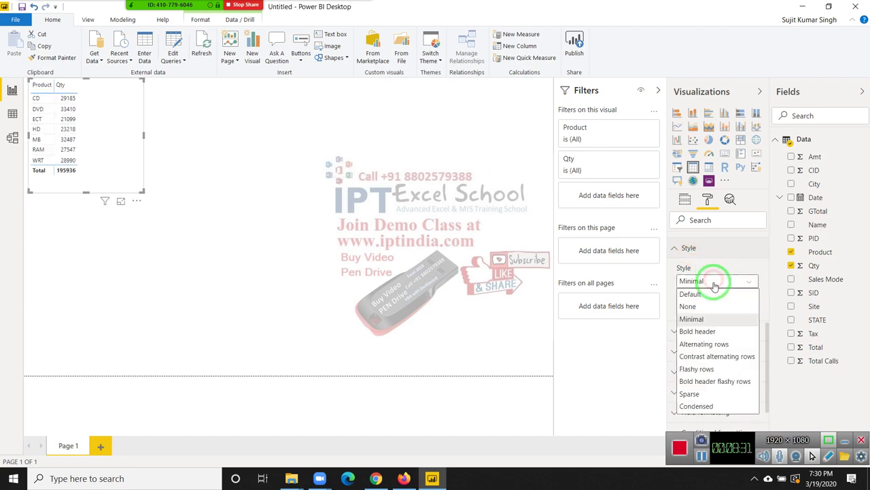
pyautogui.click(710, 330)
pyautogui.click(710, 282)
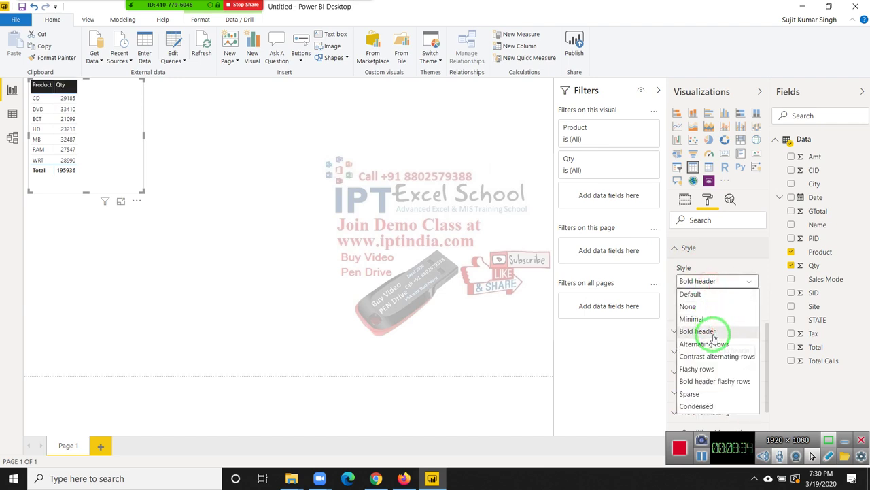
pyautogui.click(713, 333)
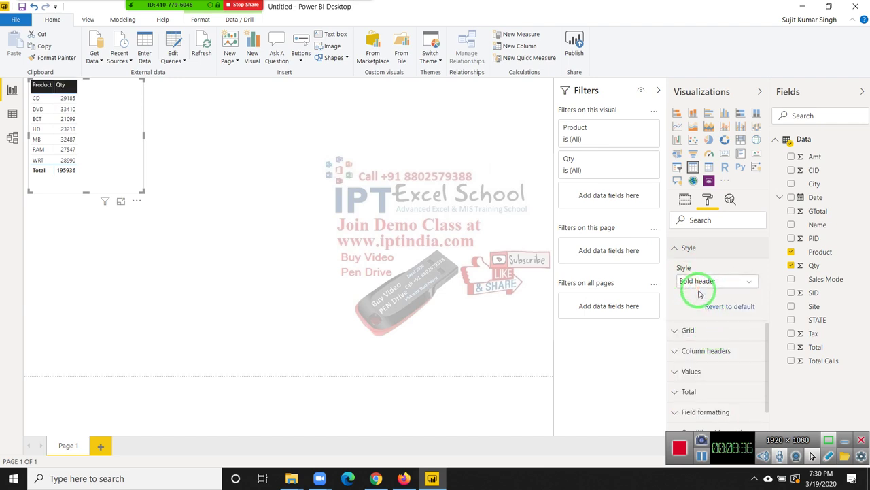
pyautogui.moveTo(680, 140)
pyautogui.mouseDown()
pyautogui.moveTo(691, 376)
pyautogui.moveTo(697, 286)
pyautogui.moveTo(705, 282)
pyautogui.mouseUp()
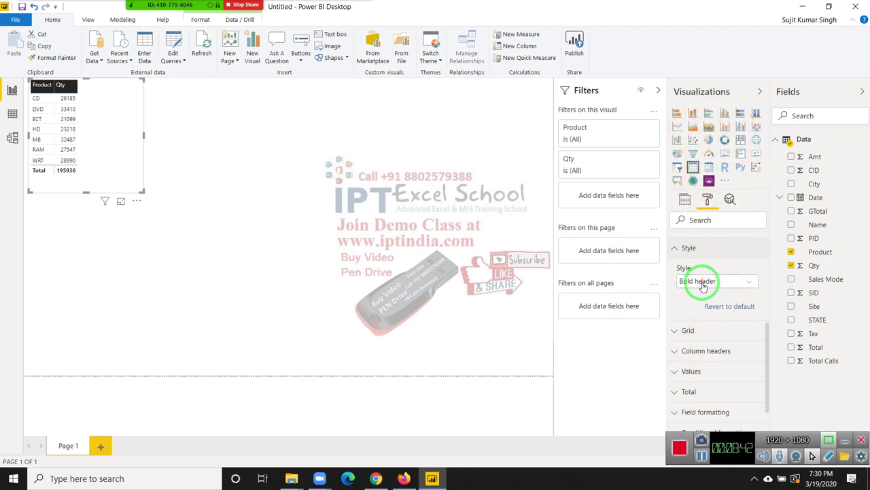
pyautogui.scroll(-3, 697, 292)
pyautogui.scroll(2, 693, 266)
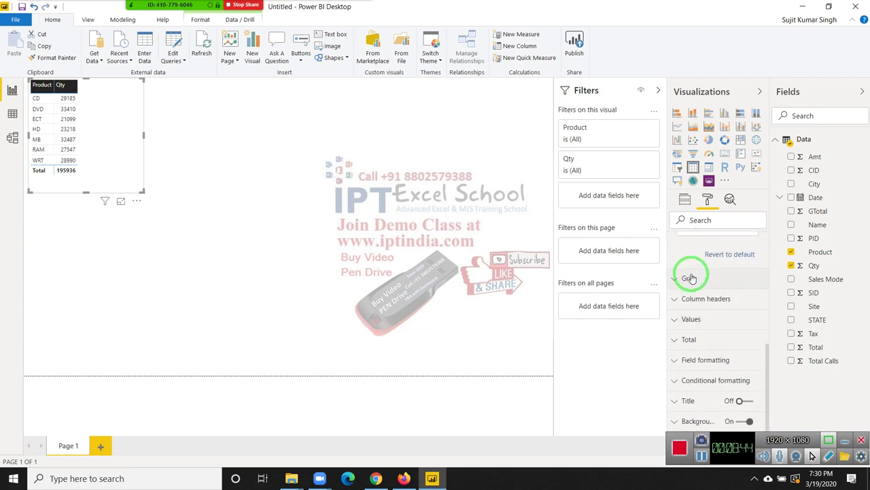
# Step: Color the table's vertical gridlines orange and horizontal gridlines dark blue
pyautogui.click(689, 280)
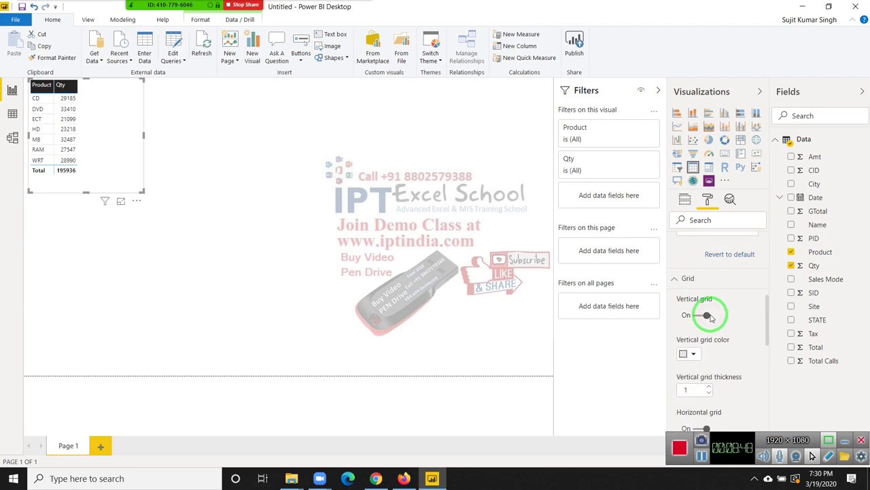
pyautogui.moveTo(704, 366); pyautogui.dragTo(708, 365)
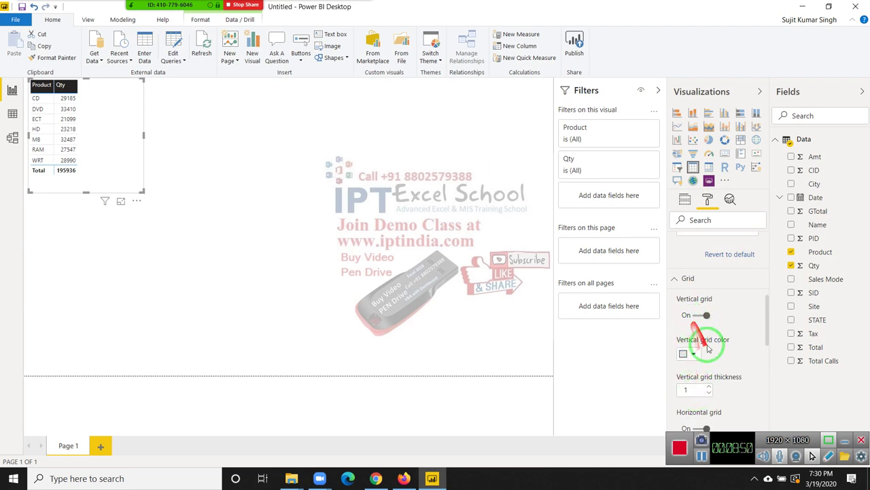
pyautogui.scroll(-1, 708, 365)
pyautogui.click(692, 301)
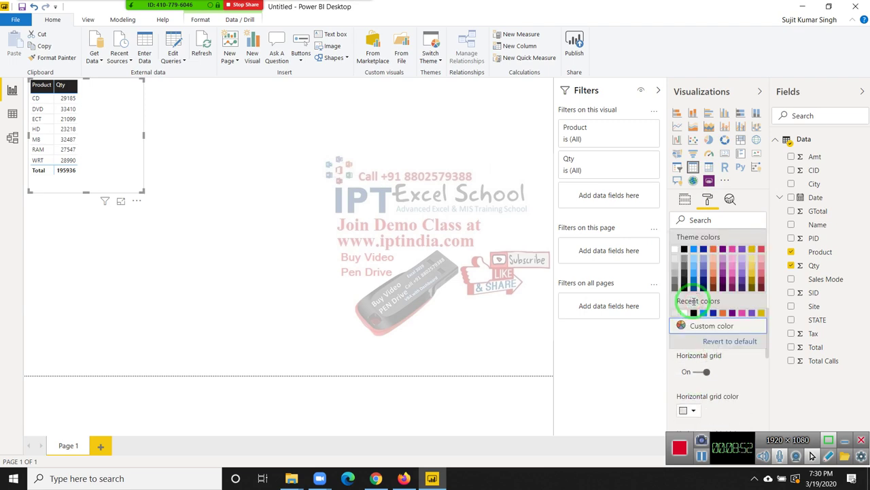
pyautogui.click(712, 250)
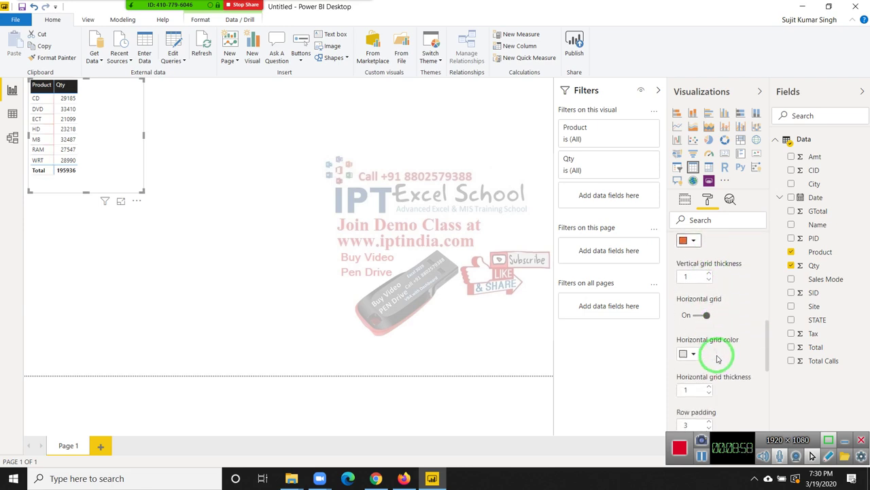
pyautogui.scroll(-1, 714, 348)
pyautogui.click(689, 353)
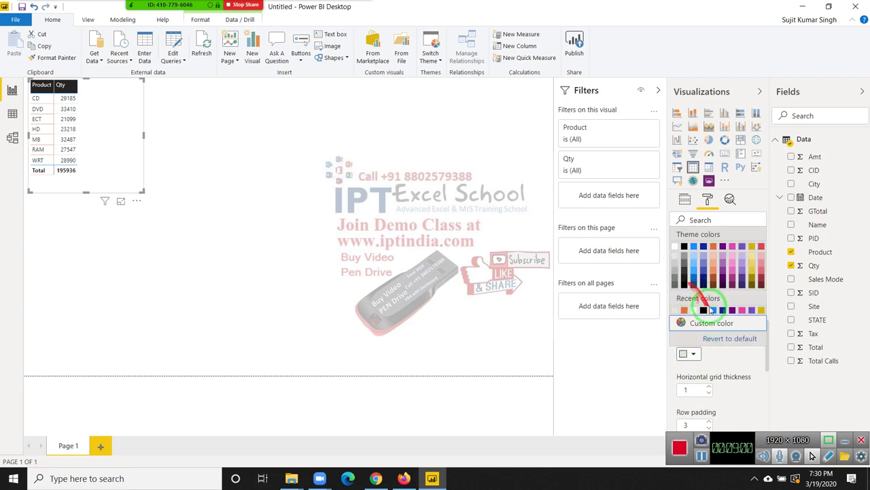
pyautogui.click(724, 310)
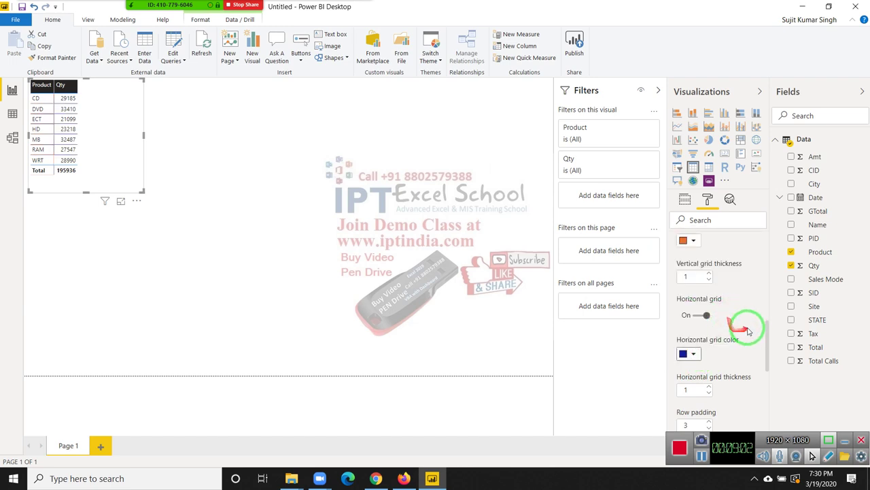
pyautogui.scroll(-1, 748, 329)
pyautogui.scroll(-2, 748, 329)
pyautogui.scroll(-1, 749, 331)
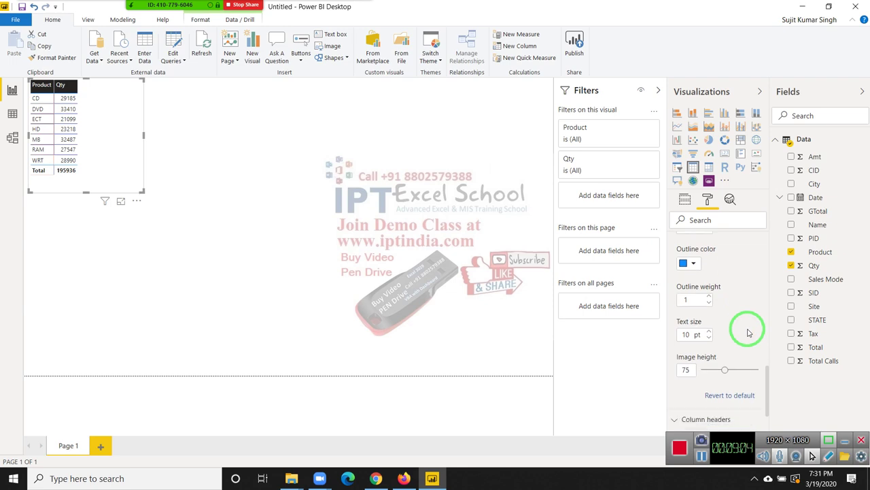
pyautogui.scroll(-1, 748, 331)
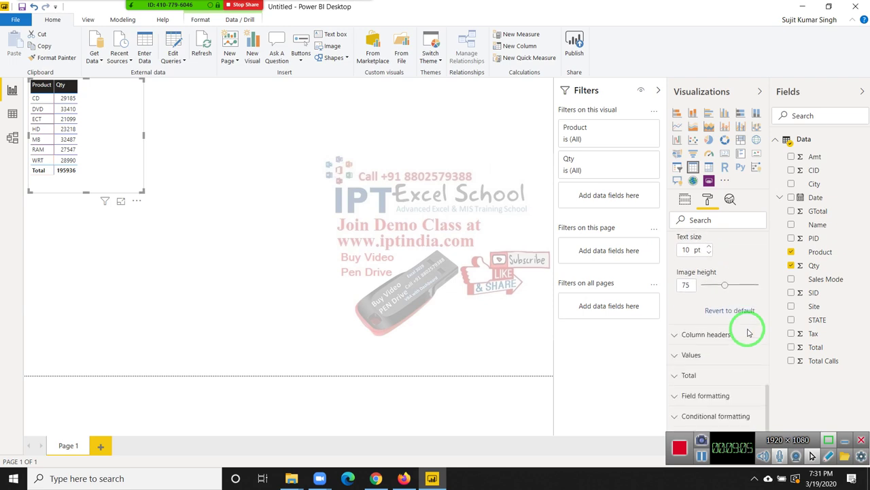
# Step: Give the column headers a light blue background and black font color
pyautogui.click(710, 335)
pyautogui.scroll(-2, 739, 340)
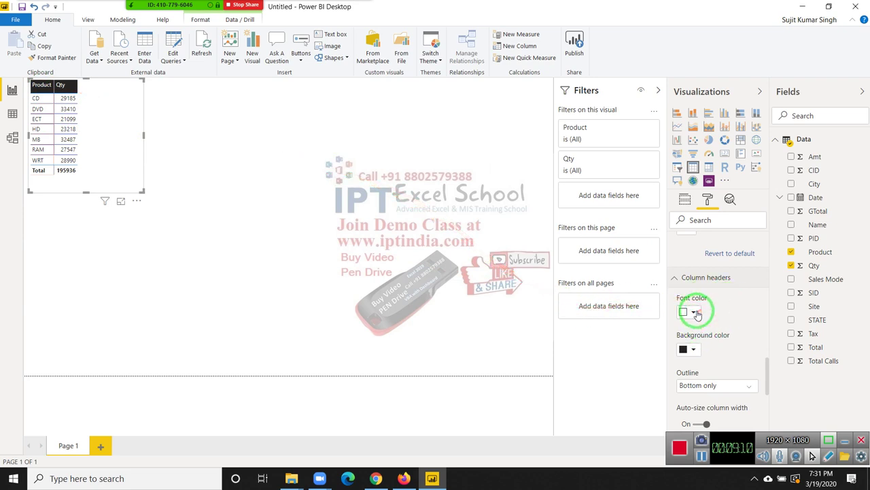
pyautogui.click(697, 351)
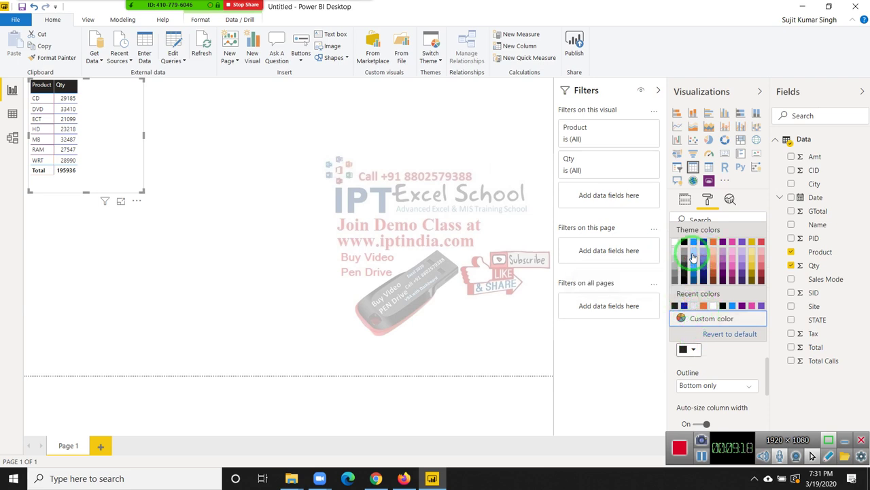
pyautogui.click(694, 257)
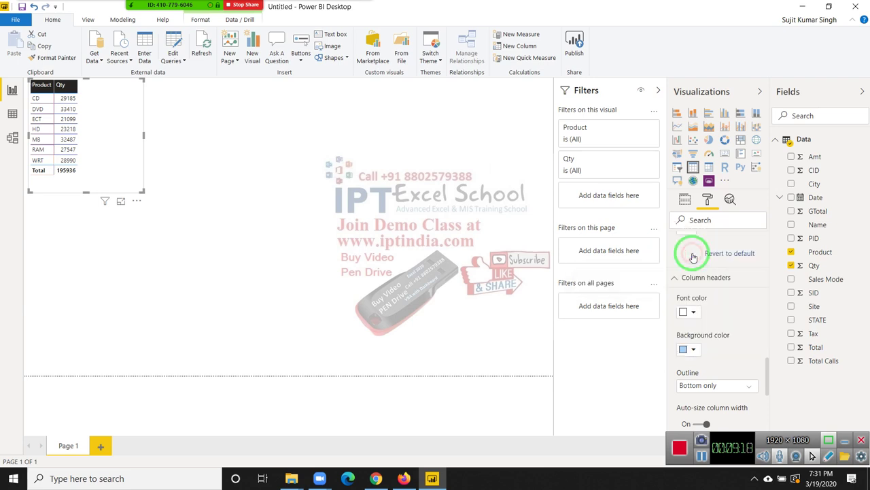
pyautogui.click(694, 314)
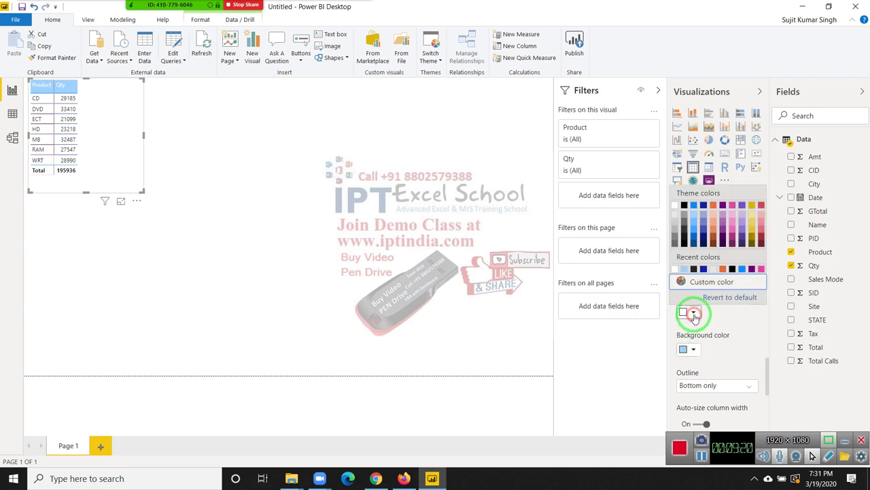
pyautogui.click(684, 206)
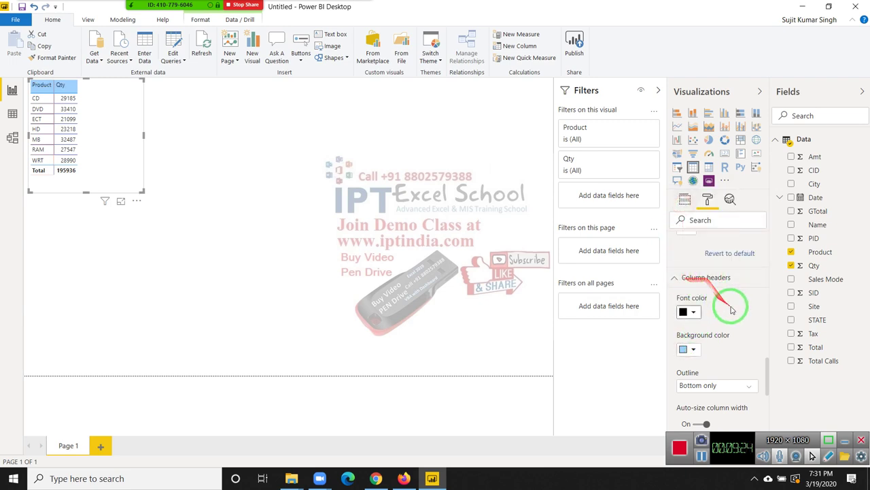
# Step: Change the column header outline from Bottom only to Top only
pyautogui.scroll(-2, 731, 315)
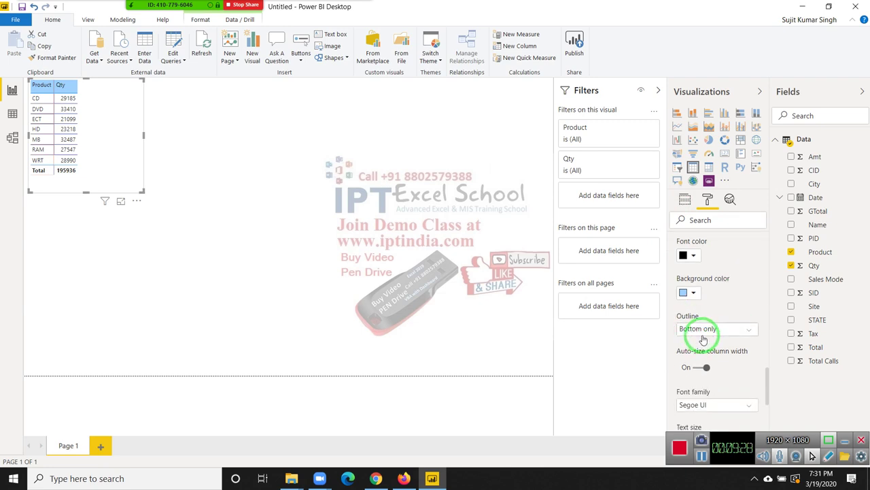
pyautogui.click(703, 333)
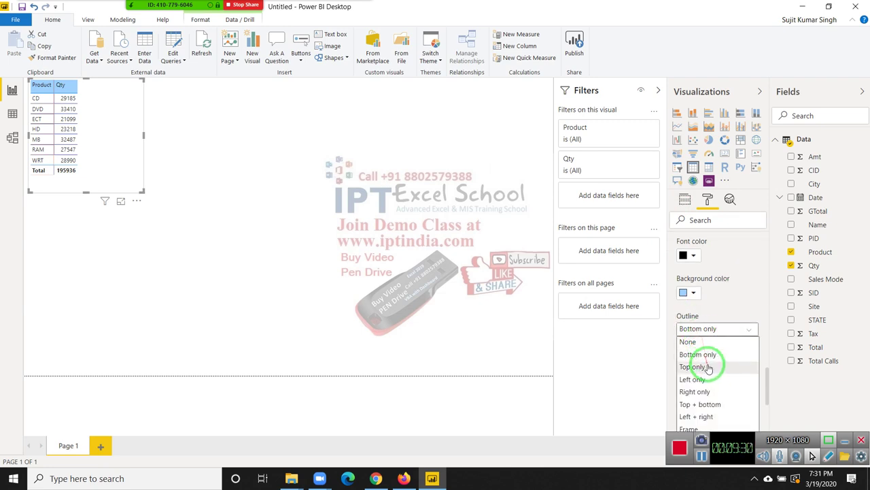
pyautogui.click(707, 366)
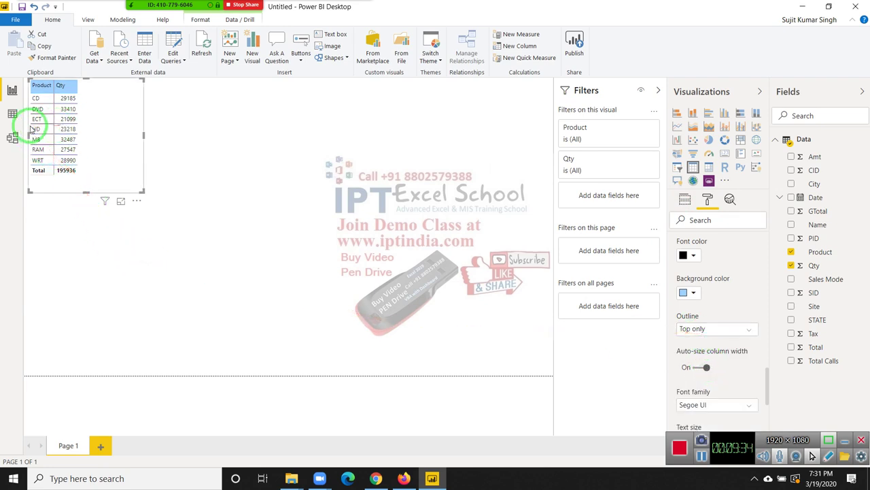
pyautogui.click(705, 330)
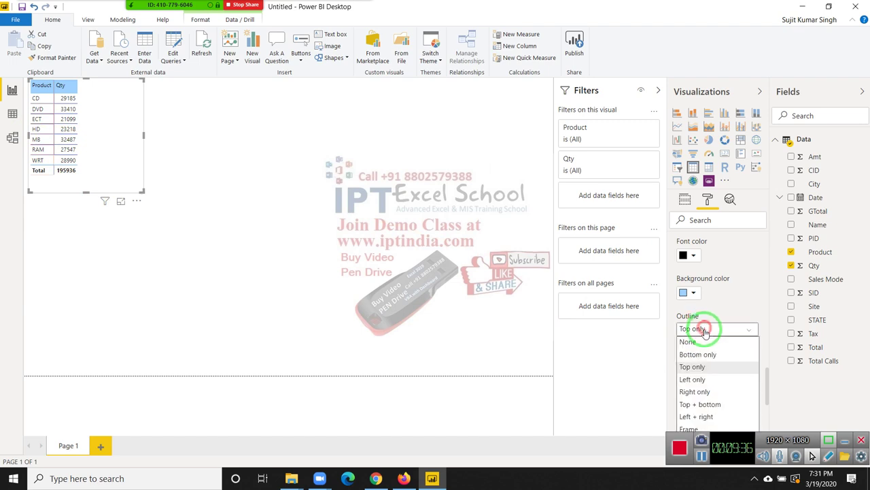
pyautogui.click(667, 362)
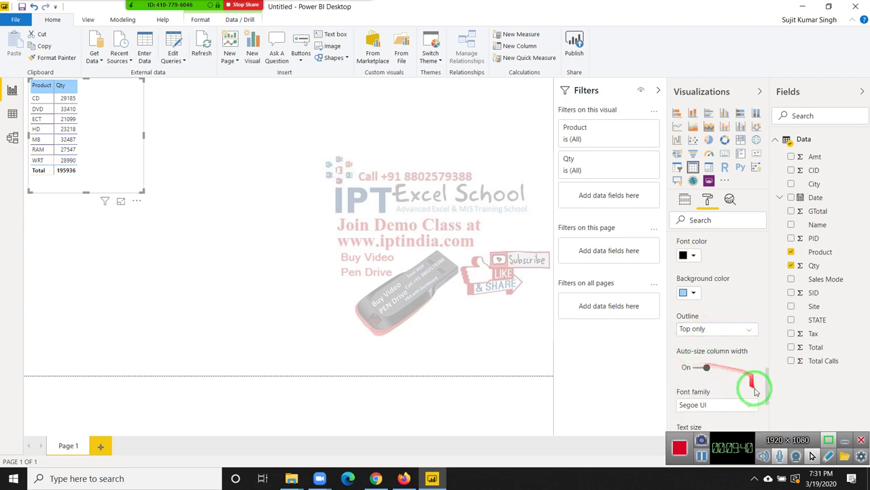
pyautogui.scroll(-2, 748, 379)
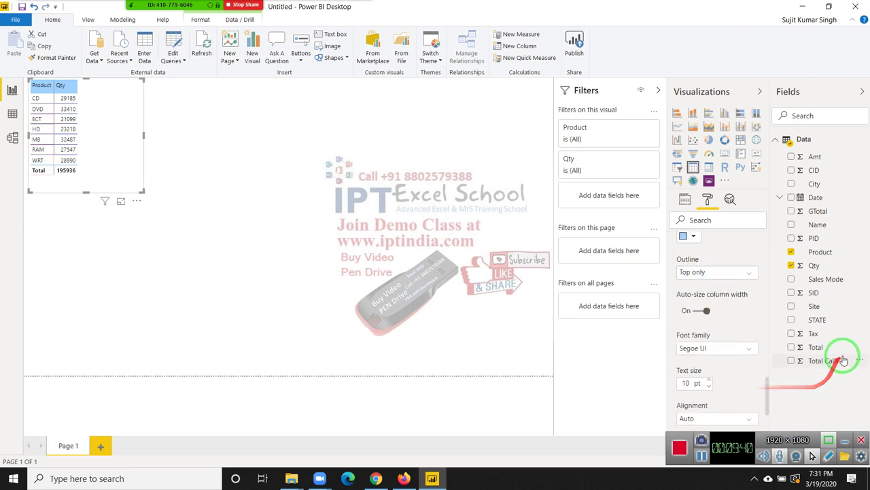
# Step: Raise the column header text size to 16 pt and drag the table visual larger
pyautogui.click(723, 354)
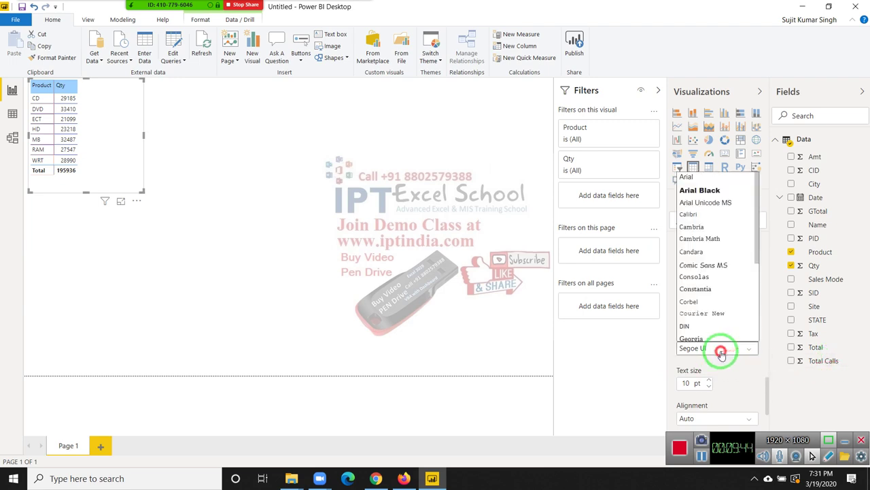
pyautogui.click(720, 353)
pyautogui.click(721, 354)
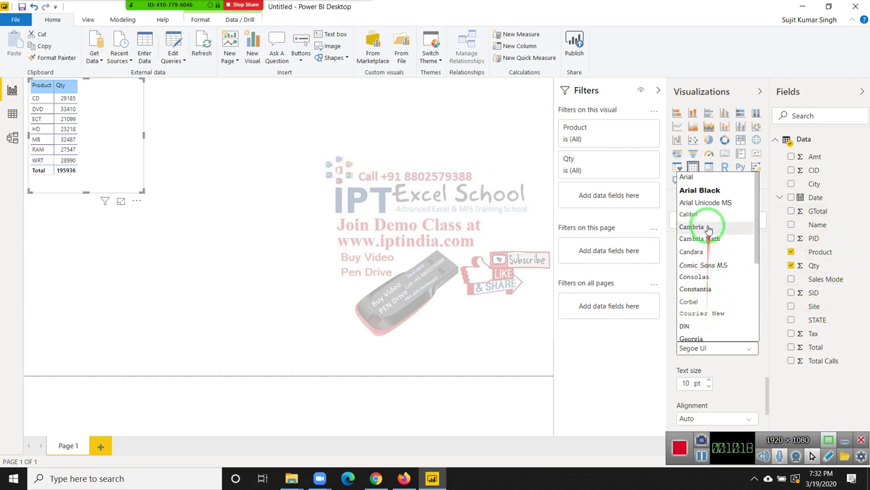
pyautogui.click(712, 382)
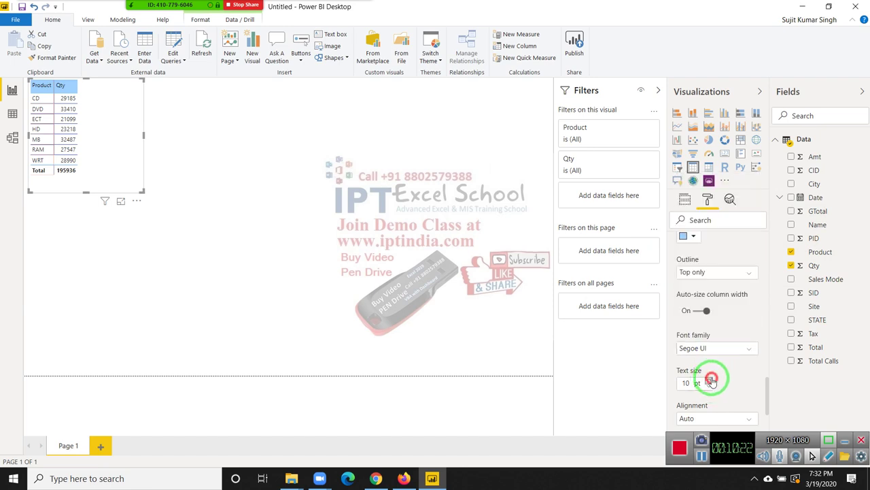
pyautogui.click(712, 380)
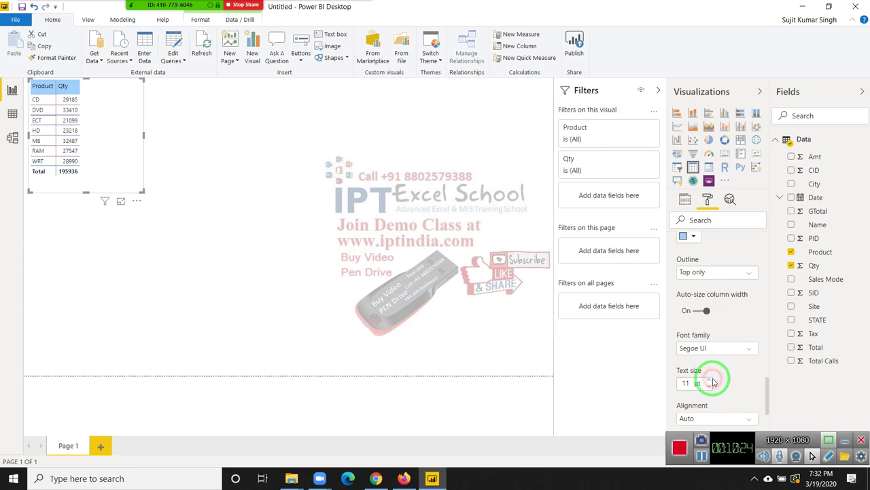
pyautogui.click(710, 380)
pyautogui.click(708, 380)
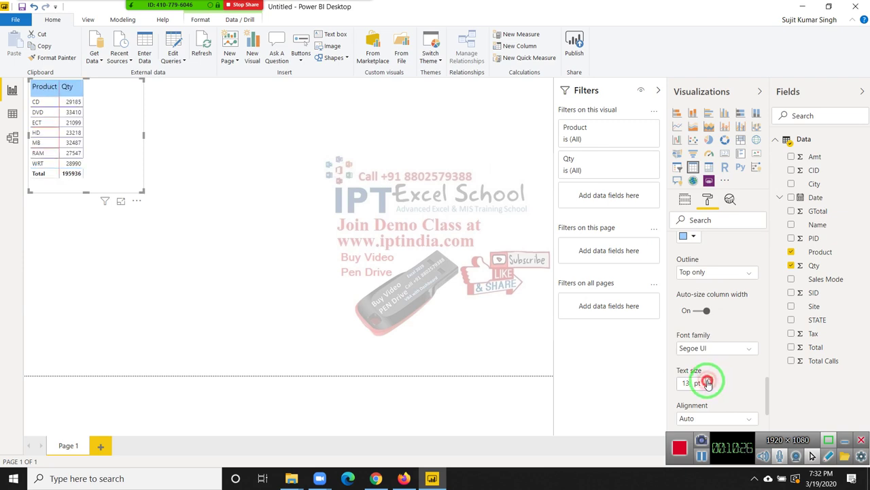
pyautogui.click(708, 380)
pyautogui.click(708, 380)
pyautogui.click(708, 380)
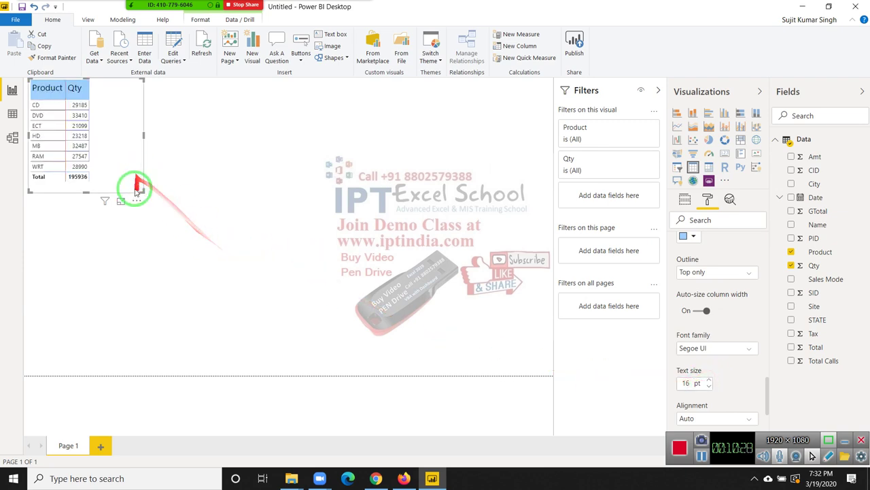
pyautogui.moveTo(142, 192); pyautogui.dragTo(175, 237)
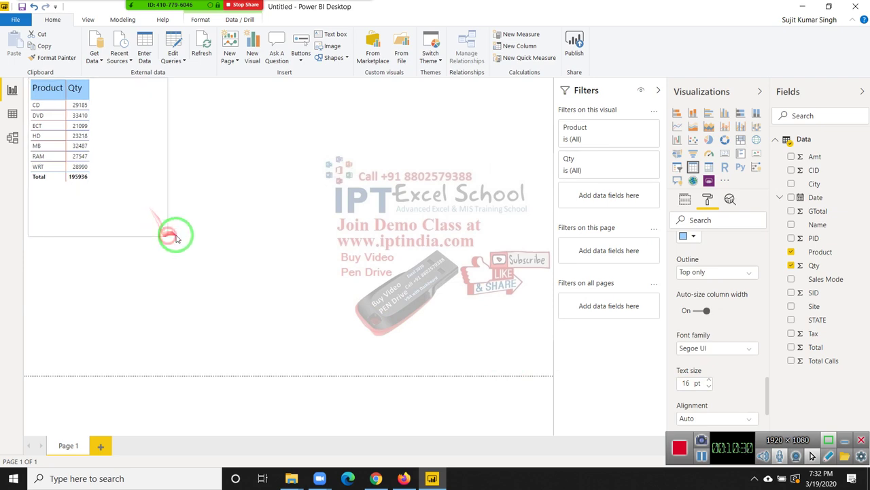
pyautogui.click(177, 236)
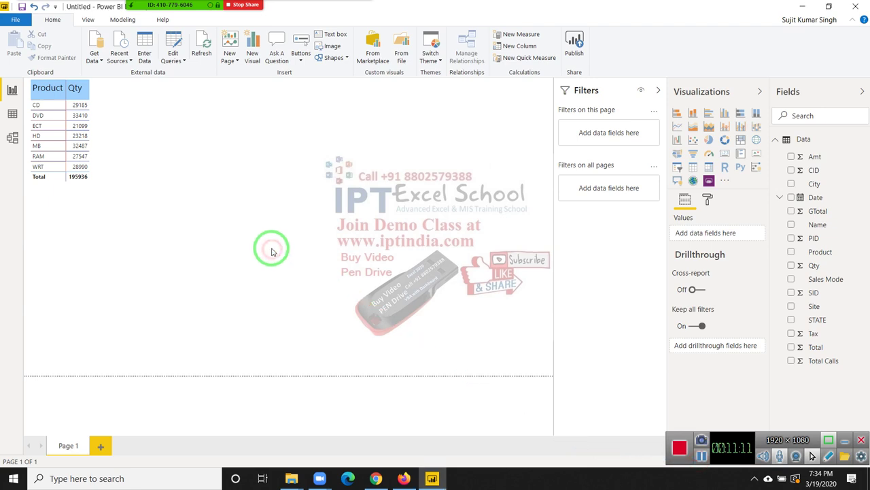
# Step: Select the Product and Qty table and expand its Grid and Column headers format settings
pyautogui.moveTo(269, 277); pyautogui.dragTo(185, 309)
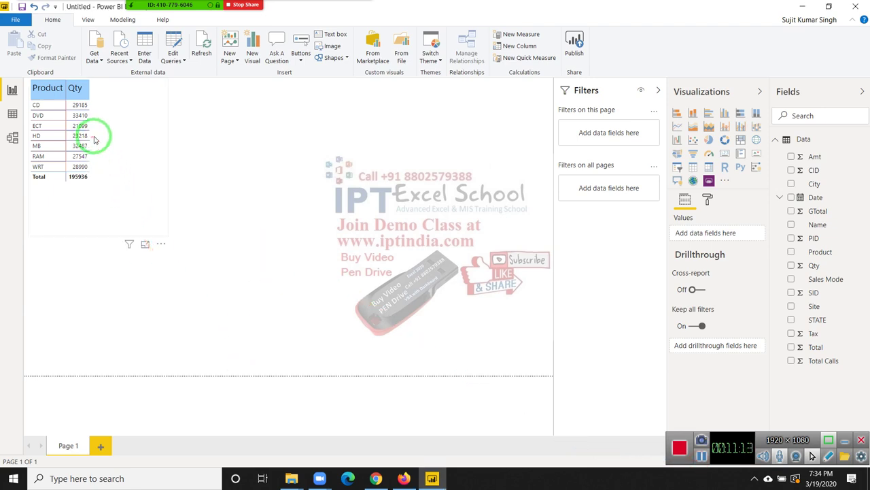
pyautogui.click(120, 126)
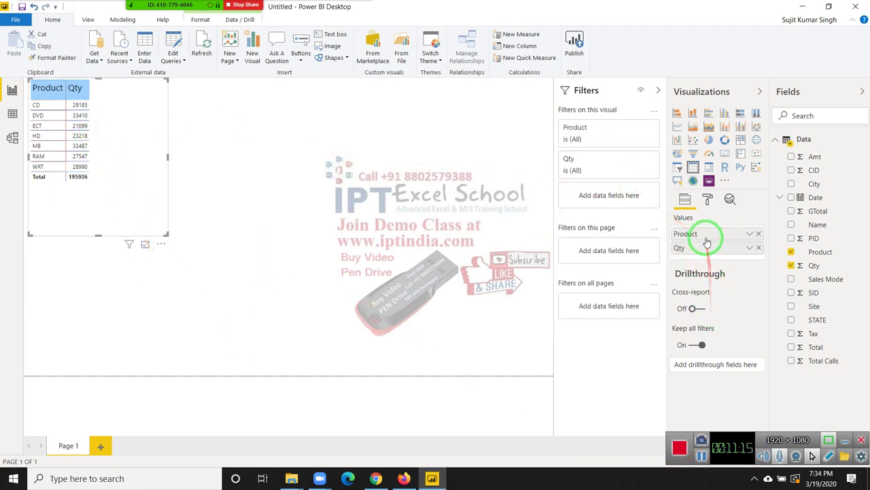
pyautogui.click(707, 200)
pyautogui.scroll(-3, 744, 323)
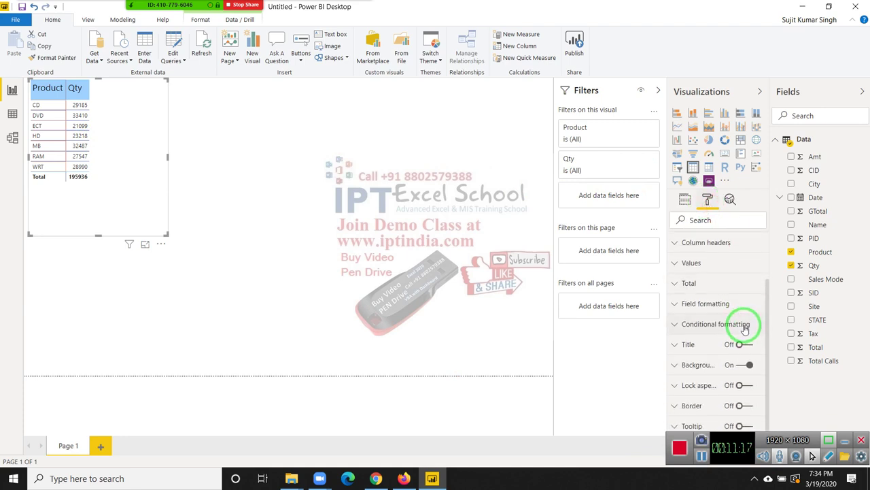
pyautogui.scroll(3, 746, 345)
pyautogui.scroll(-3, 748, 344)
pyautogui.scroll(3, 741, 344)
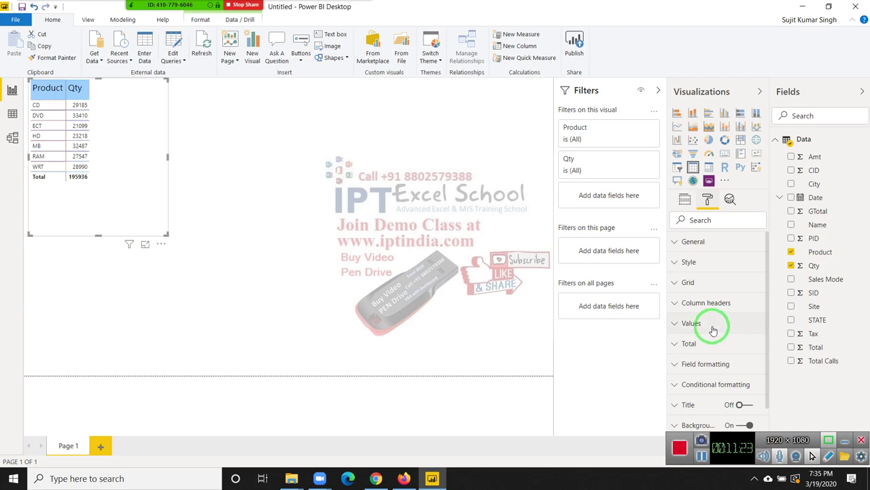
pyautogui.click(692, 291)
pyautogui.click(691, 286)
pyautogui.click(688, 306)
# Step: Expand the Values settings showing 10 pt Segoe UI for the table rows
pyautogui.click(678, 310)
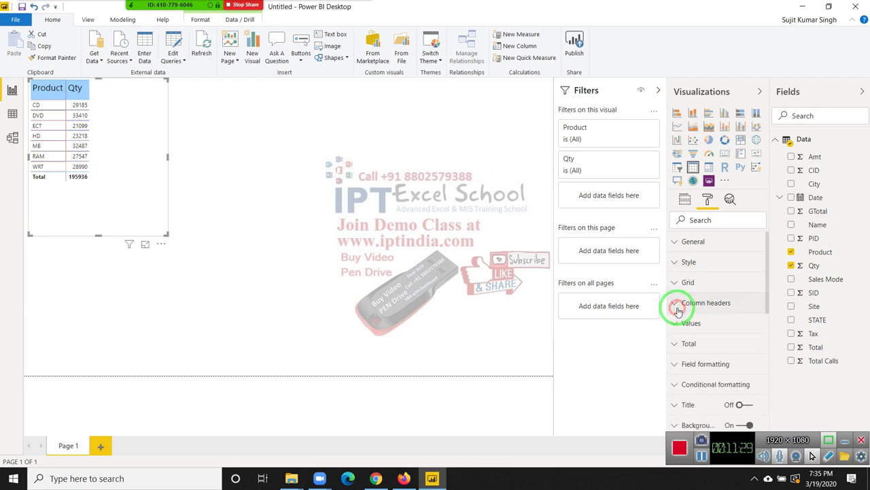
pyautogui.scroll(-2, 674, 306)
pyautogui.click(675, 267)
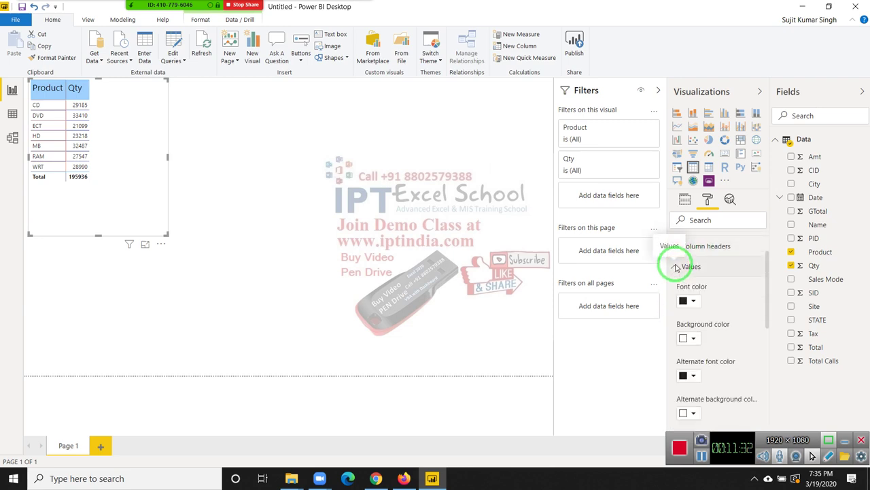
pyautogui.click(676, 270)
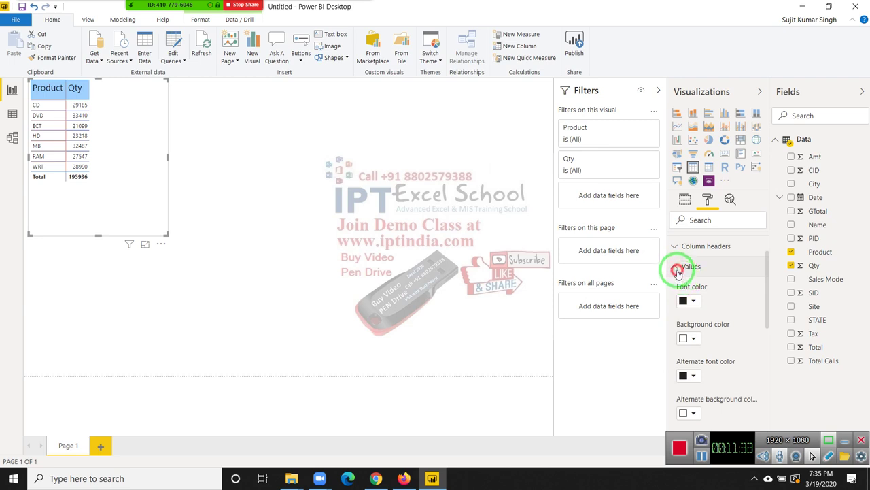
pyautogui.click(678, 269)
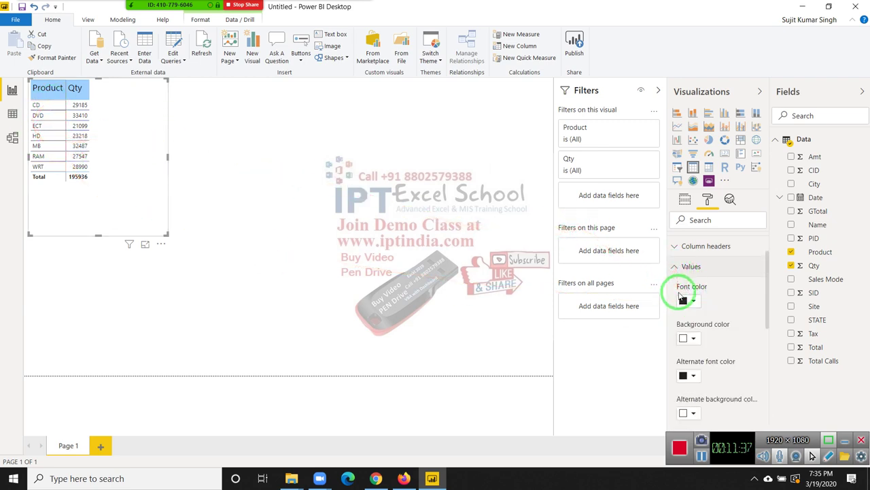
pyautogui.scroll(-2, 688, 286)
pyautogui.scroll(-2, 725, 291)
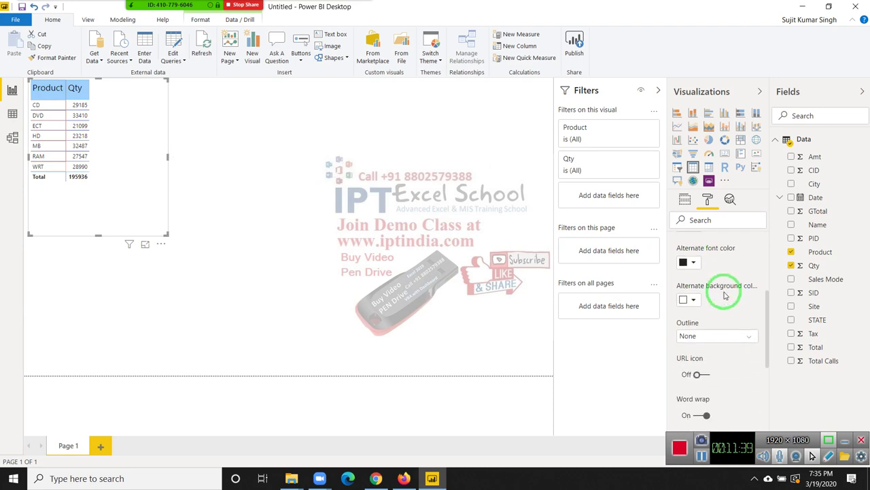
pyautogui.scroll(-2, 725, 294)
pyautogui.scroll(-2, 725, 295)
pyautogui.scroll(-2, 725, 299)
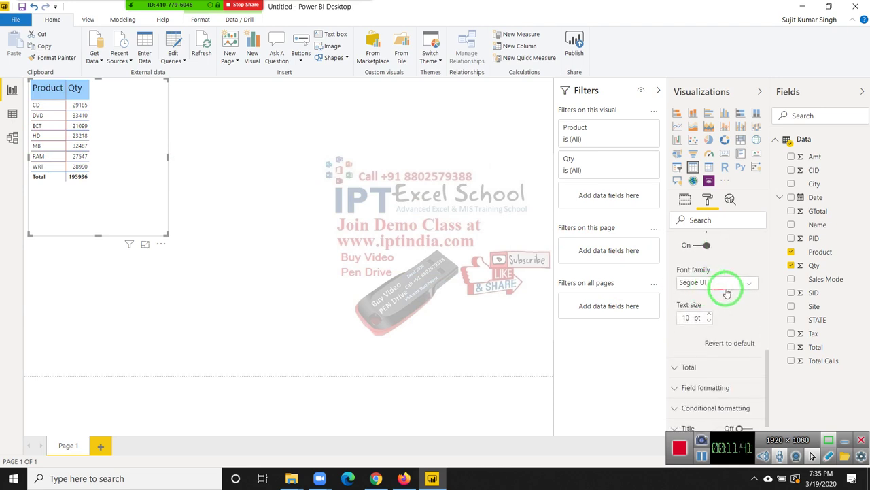
pyautogui.scroll(-2, 725, 316)
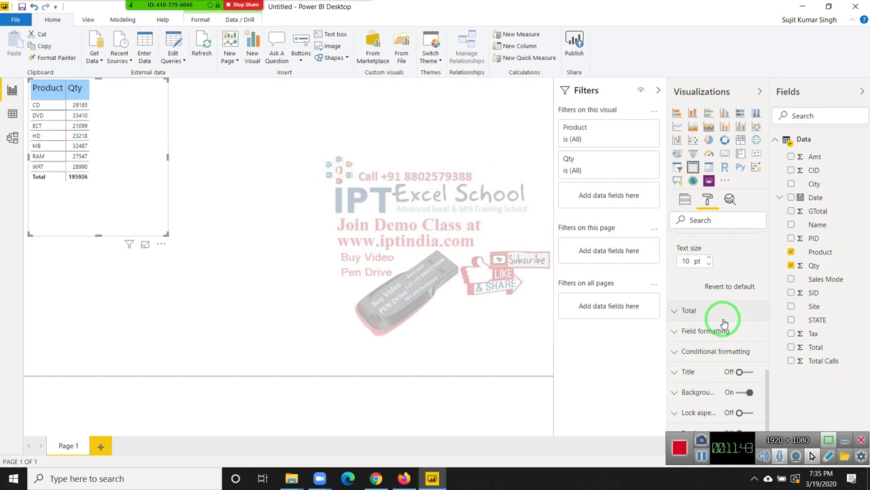
# Step: Toggle the total row off and on, then rename its label to 'Grand Total'
pyautogui.click(721, 317)
pyautogui.scroll(-4, 720, 316)
pyautogui.scroll(2, 718, 312)
pyautogui.scroll(1, 718, 311)
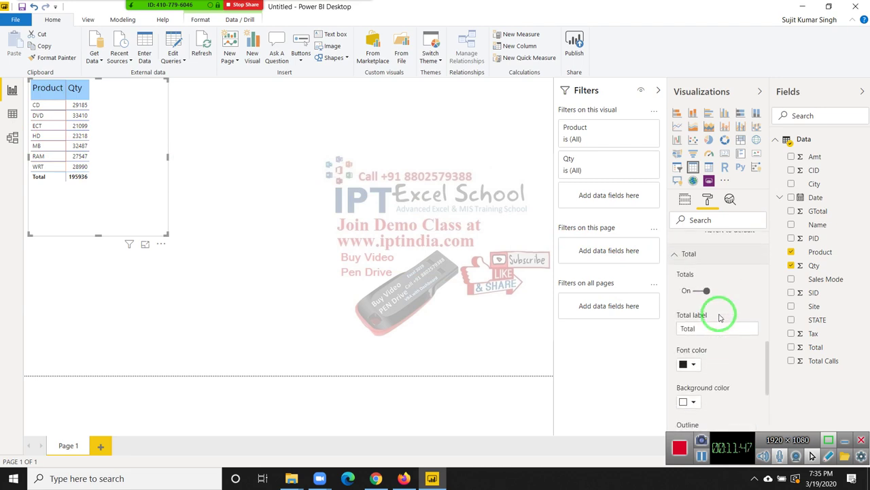
pyautogui.click(699, 291)
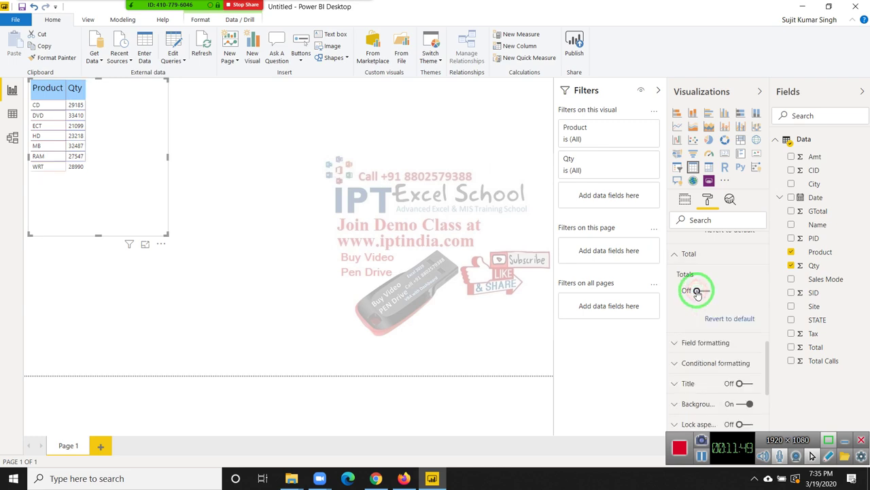
pyautogui.click(699, 291)
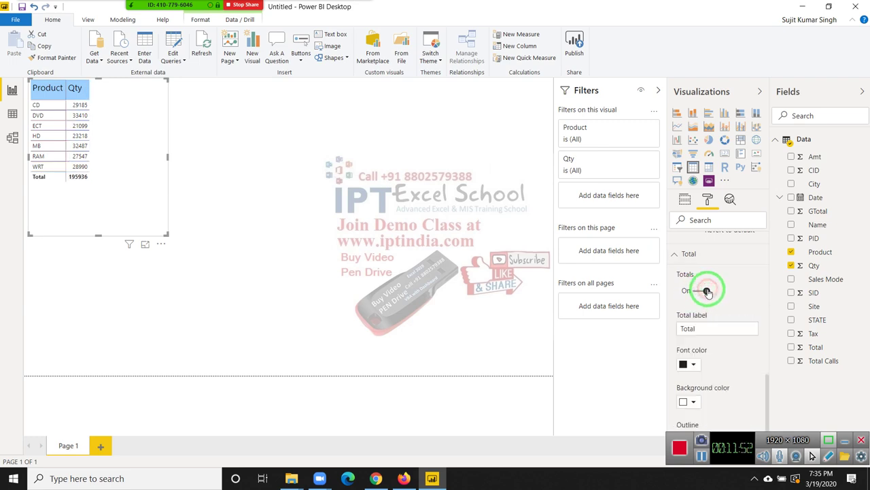
pyautogui.moveTo(705, 329); pyautogui.dragTo(658, 326)
pyautogui.write('Grand')
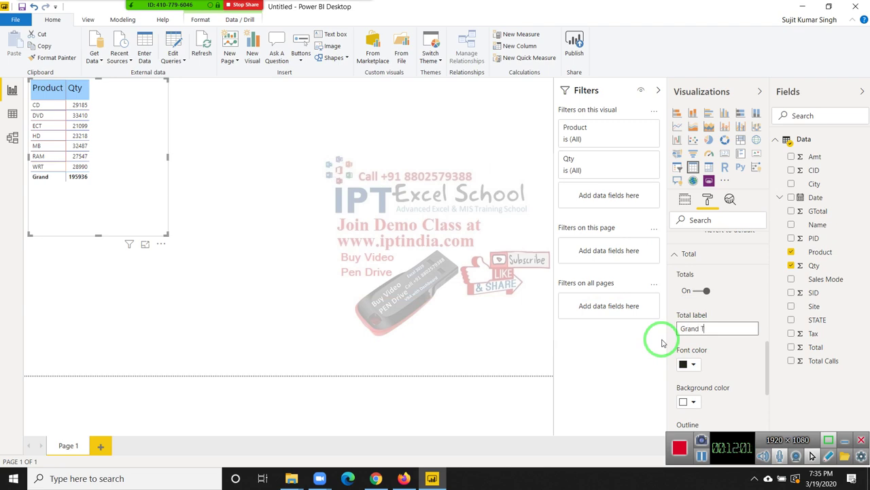
pyautogui.press('Tab')
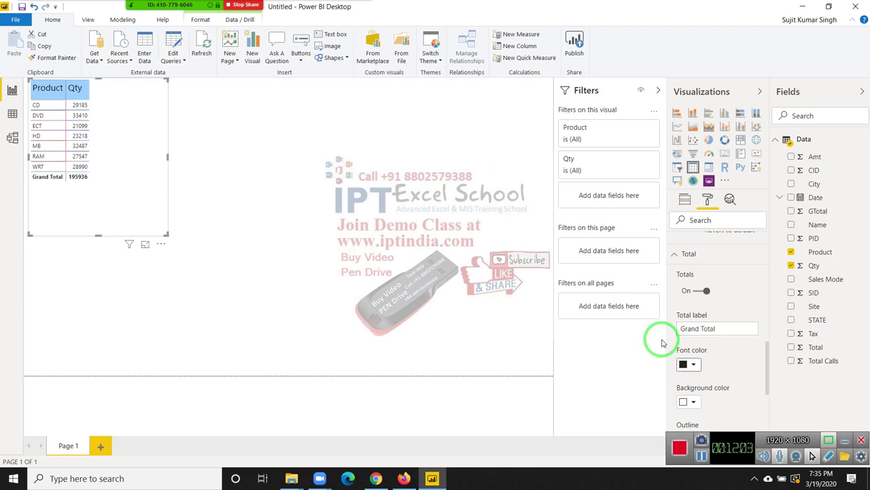
# Step: Expand Field formatting for the Product column (alignment Auto, values only)
pyautogui.scroll(-2, 748, 357)
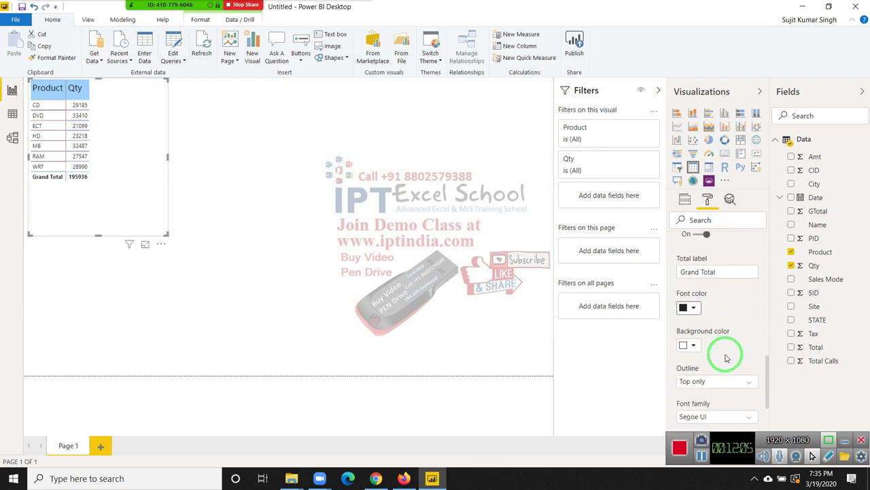
pyautogui.scroll(-2, 709, 321)
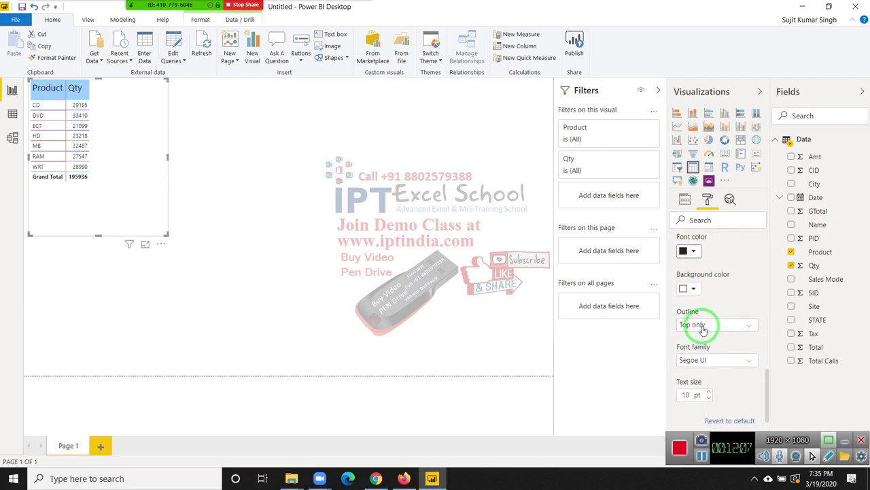
pyautogui.scroll(-2, 716, 352)
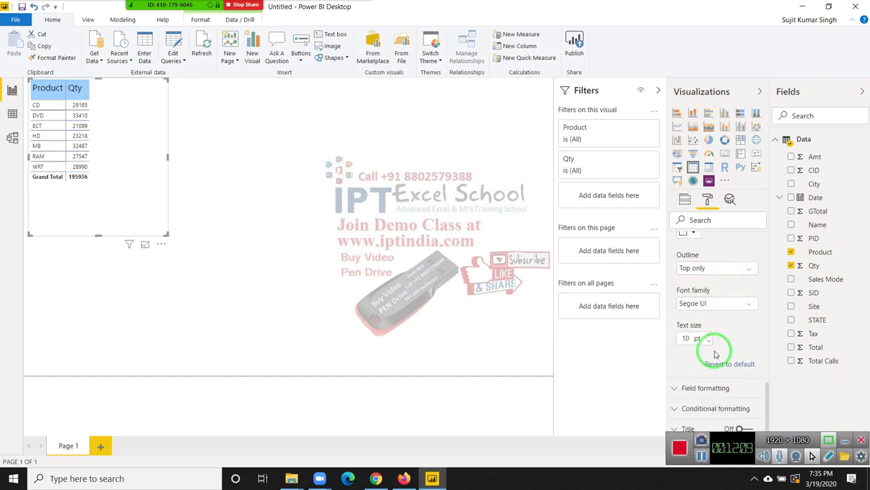
pyautogui.scroll(-2, 713, 348)
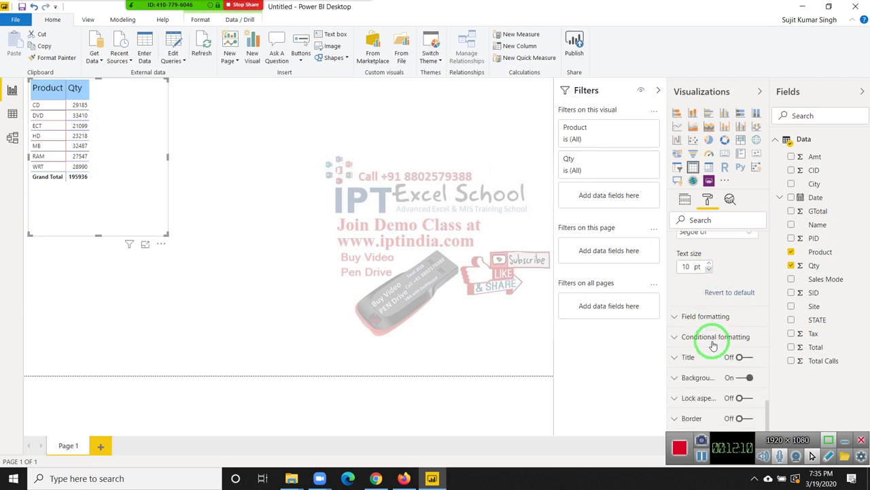
pyautogui.click(707, 312)
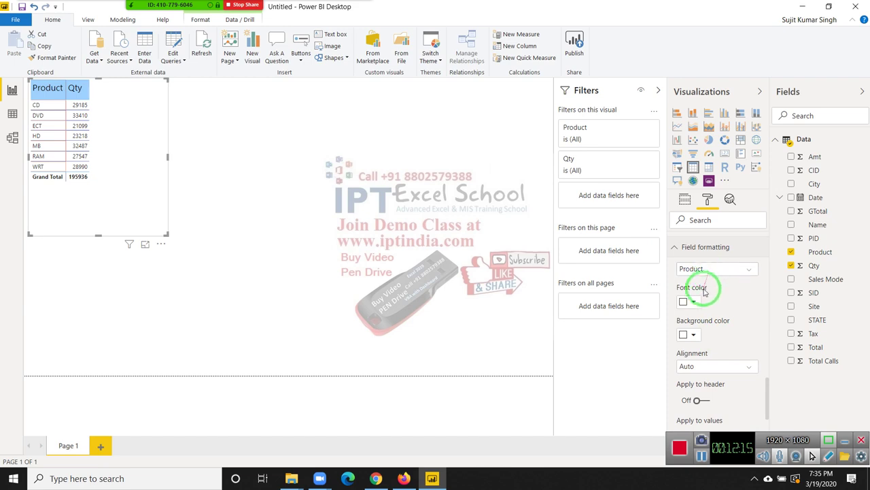
pyautogui.moveTo(701, 300); pyautogui.dragTo(734, 334)
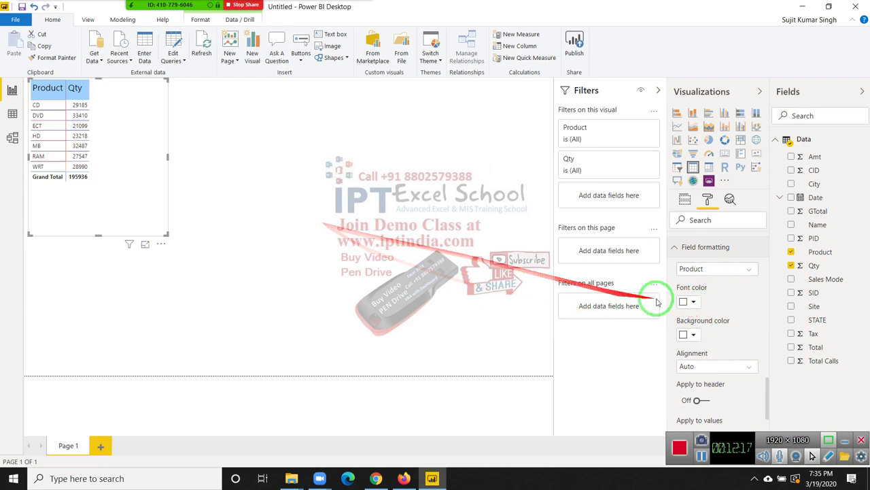
pyautogui.scroll(-3, 721, 327)
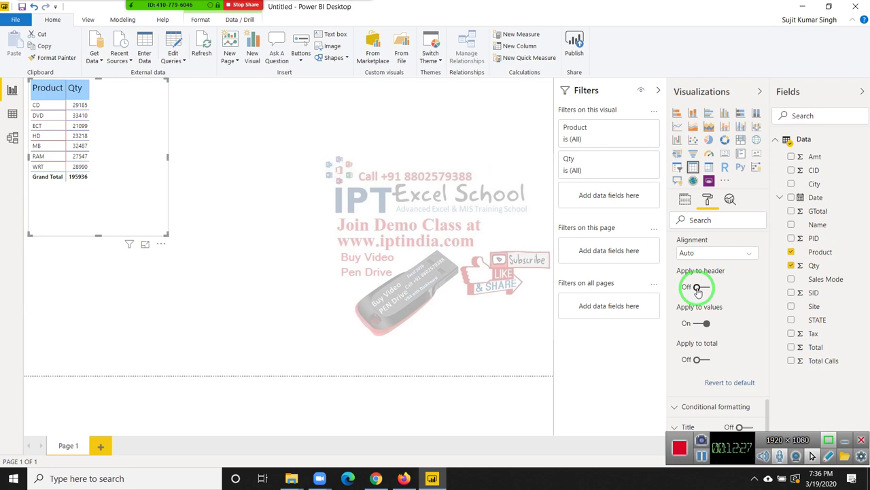
pyautogui.scroll(-3, 721, 306)
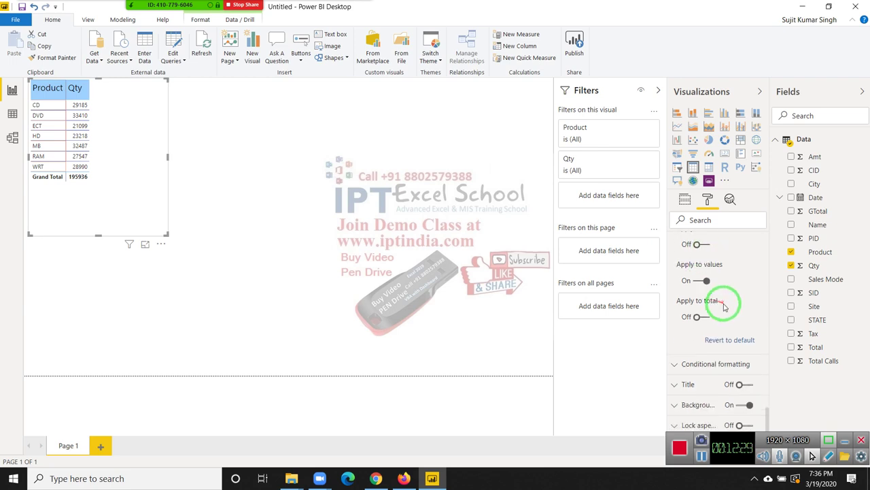
pyautogui.click(718, 324)
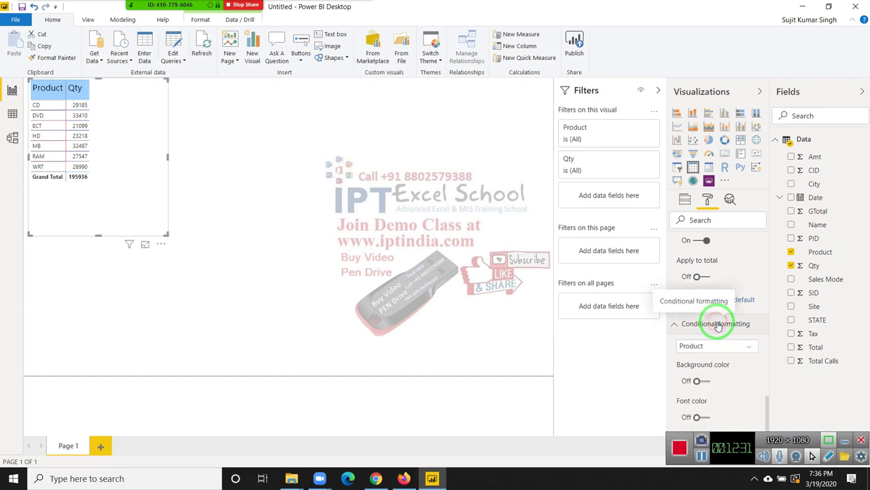
pyautogui.scroll(-2, 720, 320)
pyautogui.scroll(-2, 726, 323)
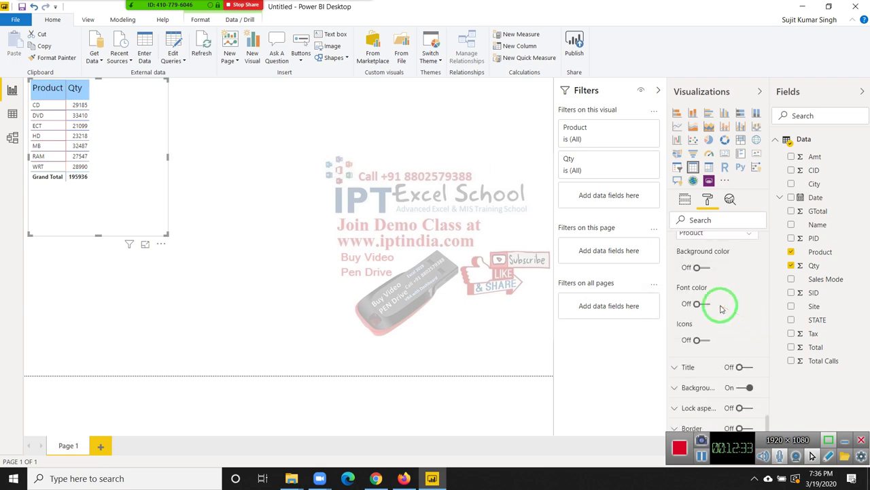
pyautogui.scroll(1, 722, 310)
pyautogui.scroll(1, 722, 315)
pyautogui.scroll(-1, 722, 314)
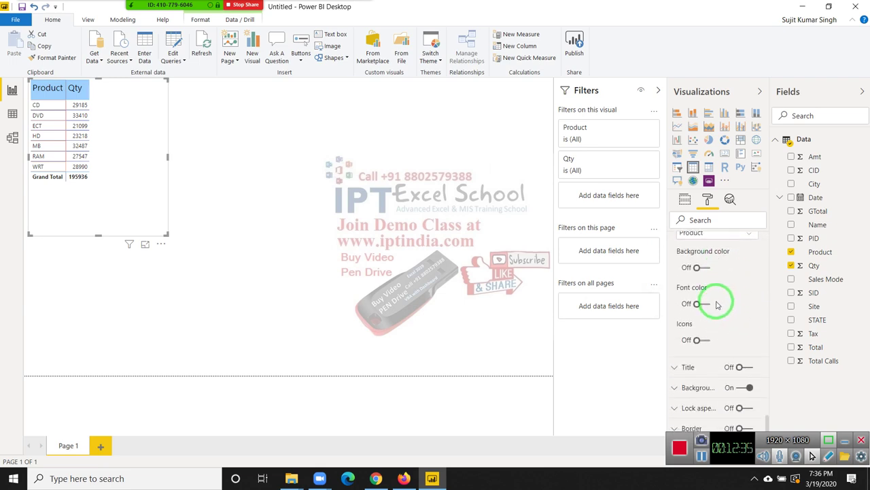
pyautogui.scroll(2, 719, 304)
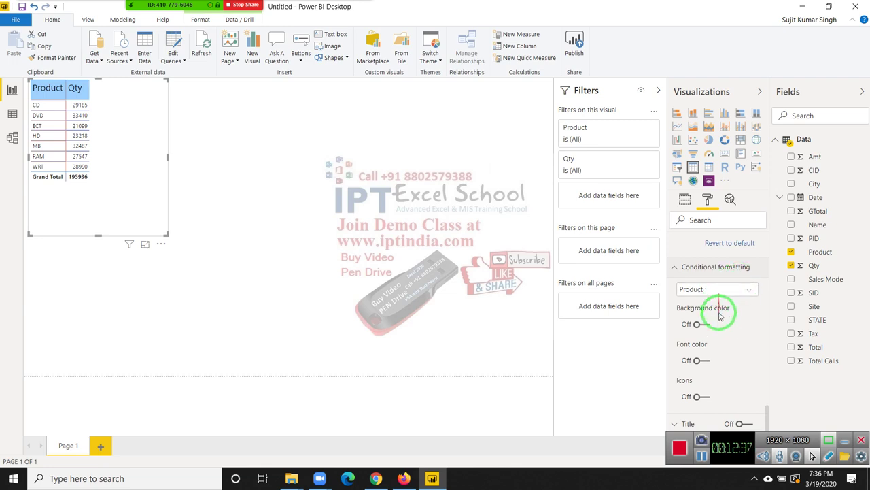
pyautogui.click(706, 327)
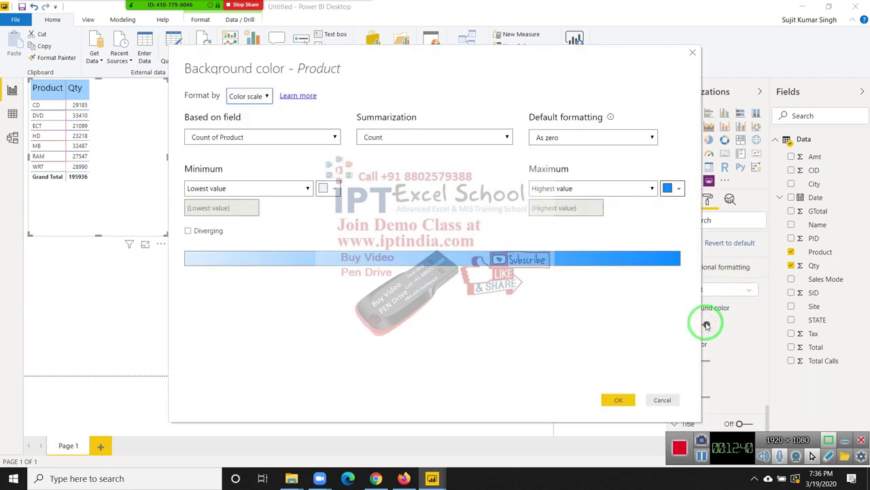
pyautogui.click(692, 55)
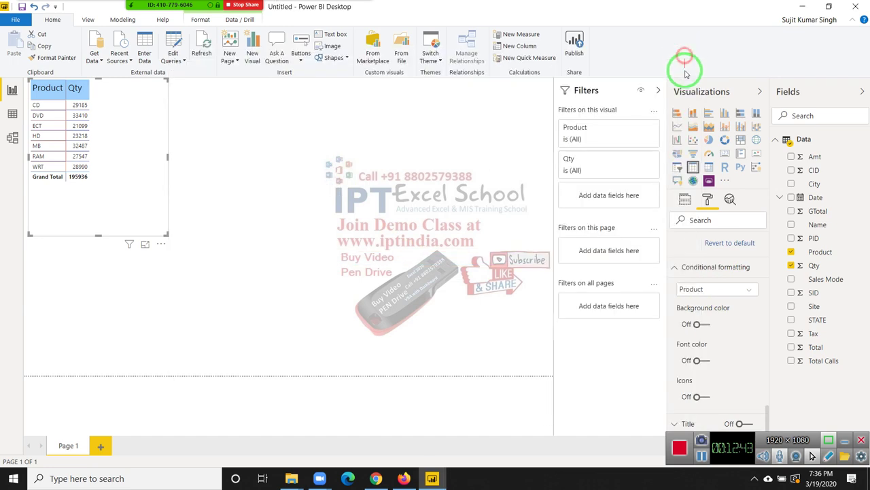
pyautogui.scroll(-2, 710, 306)
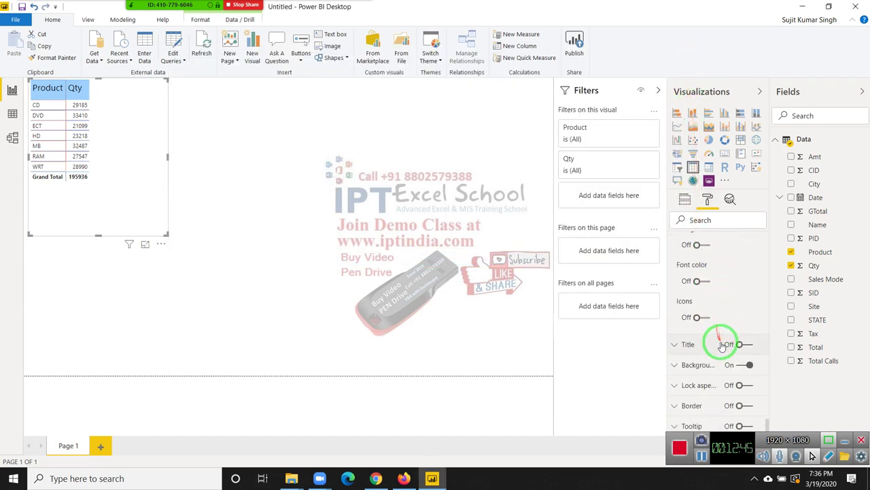
# Step: Turn the table's title off and inspect its Background, Border and Tooltip settings
pyautogui.click(751, 345)
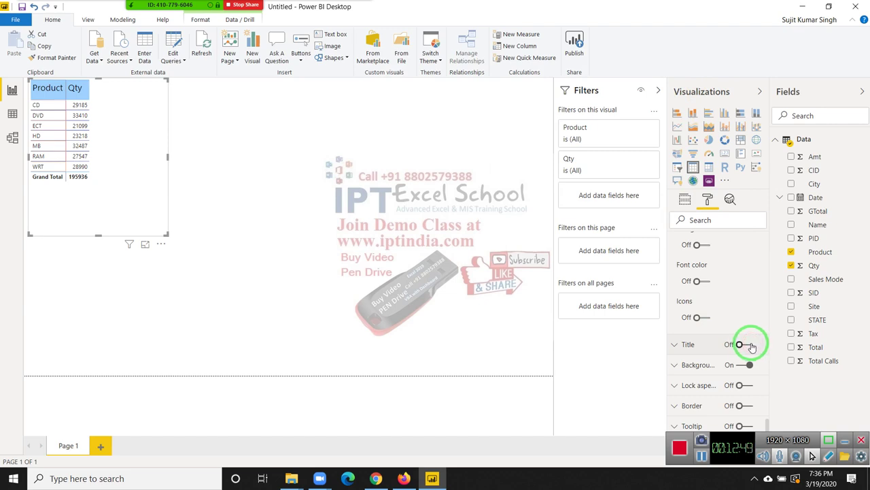
pyautogui.click(751, 345)
pyautogui.click(695, 366)
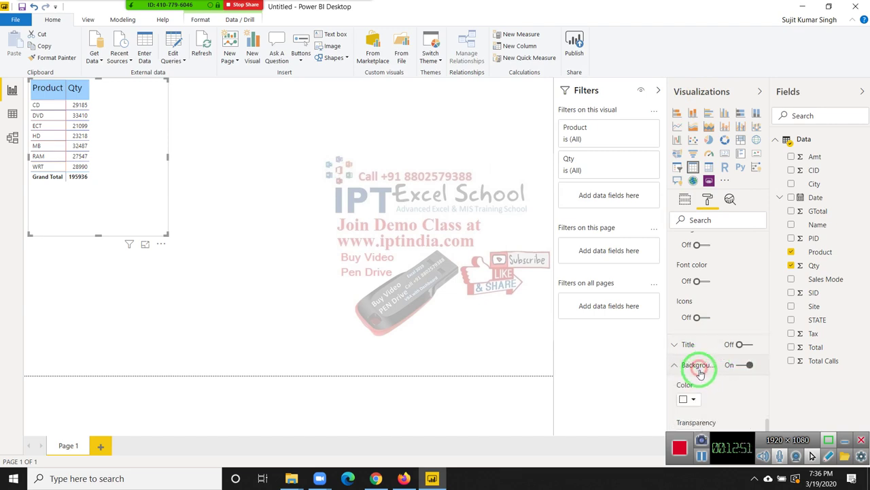
pyautogui.click(677, 368)
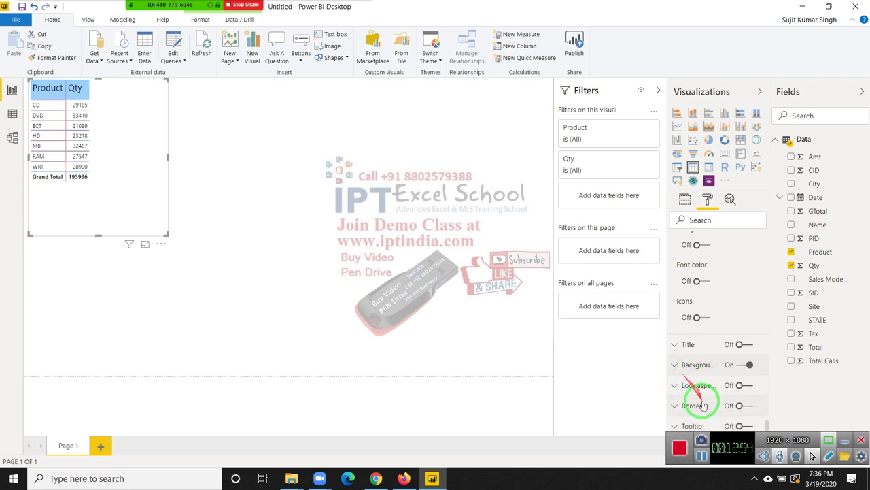
pyautogui.click(692, 406)
pyautogui.click(693, 406)
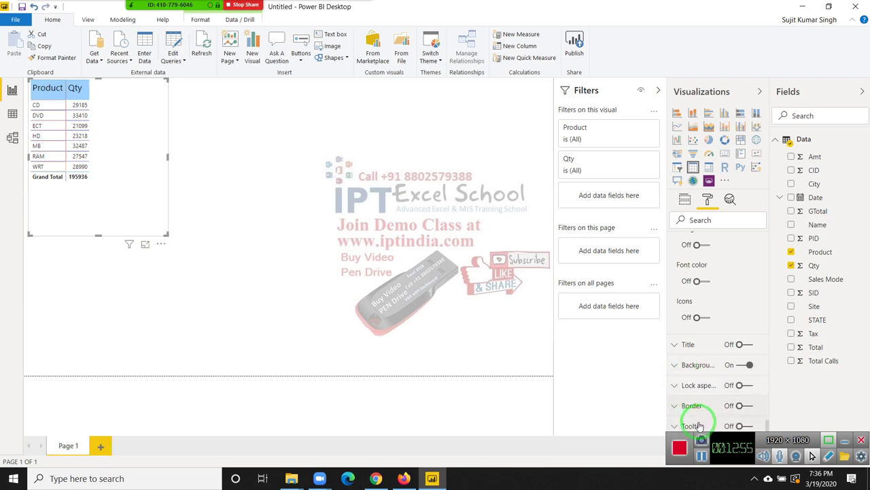
pyautogui.click(699, 425)
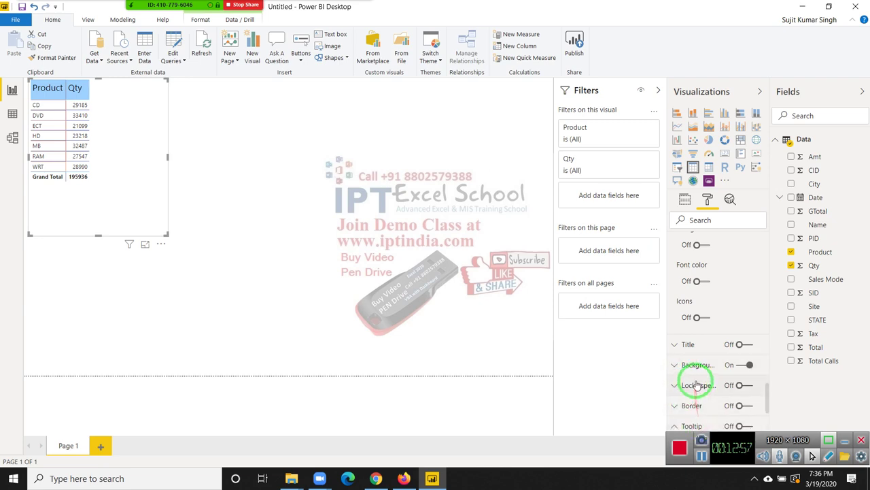
pyautogui.scroll(5, 693, 349)
pyautogui.scroll(5, 698, 335)
pyautogui.scroll(5, 697, 333)
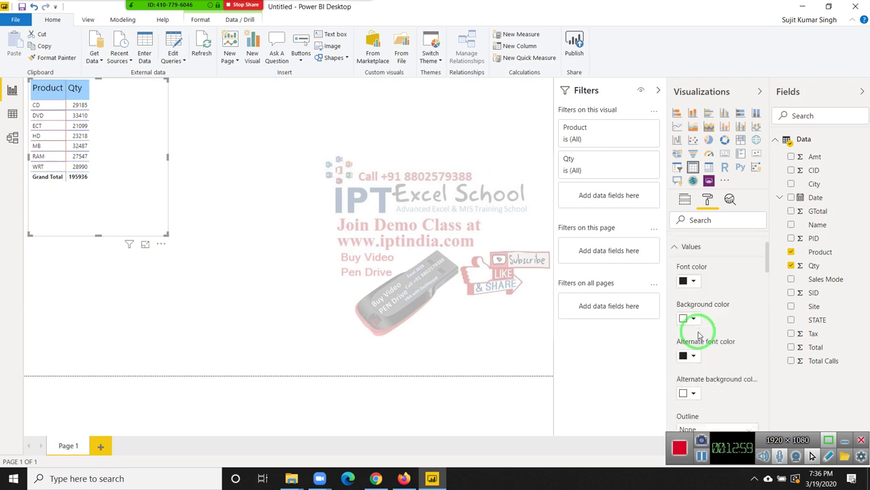
pyautogui.scroll(5, 695, 331)
pyautogui.scroll(3, 707, 285)
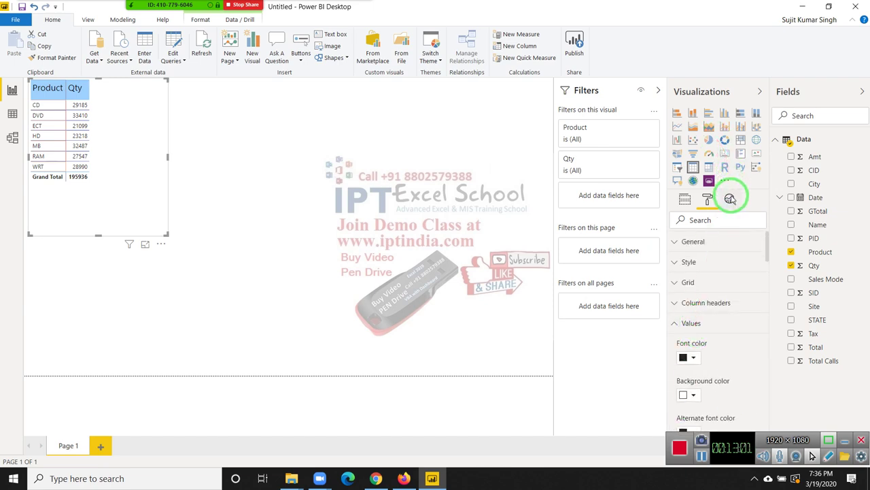
# Step: Convert the Product/Qty table into a Stacked bar chart of Qty by Product
pyautogui.click(731, 197)
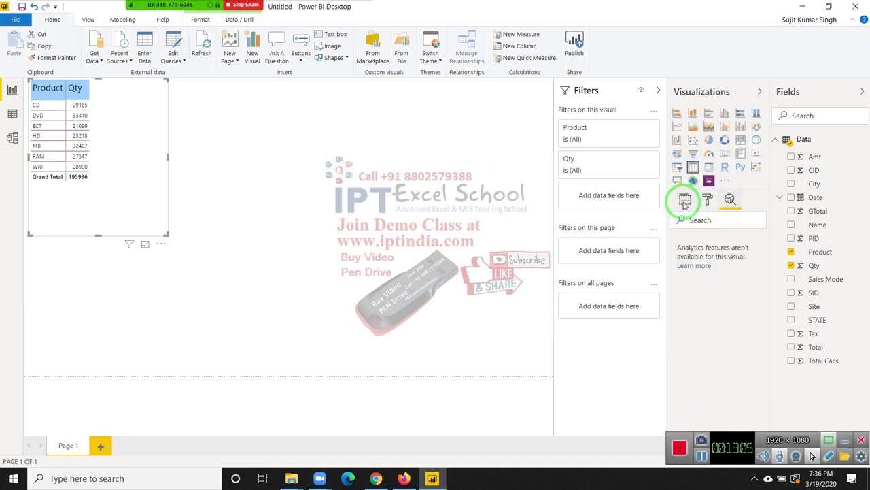
pyautogui.click(677, 115)
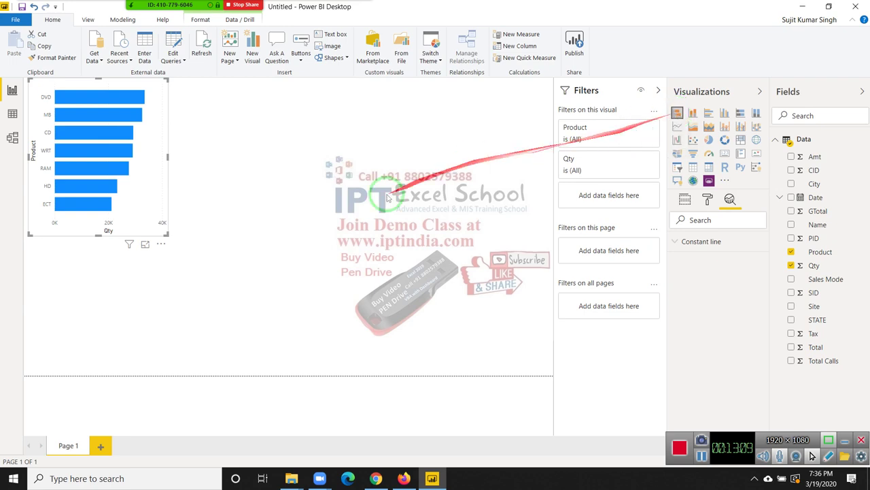
# Step: Enlarge the bar chart and add an Analytics constant line, entering its value
pyautogui.moveTo(166, 235); pyautogui.dragTo(217, 281)
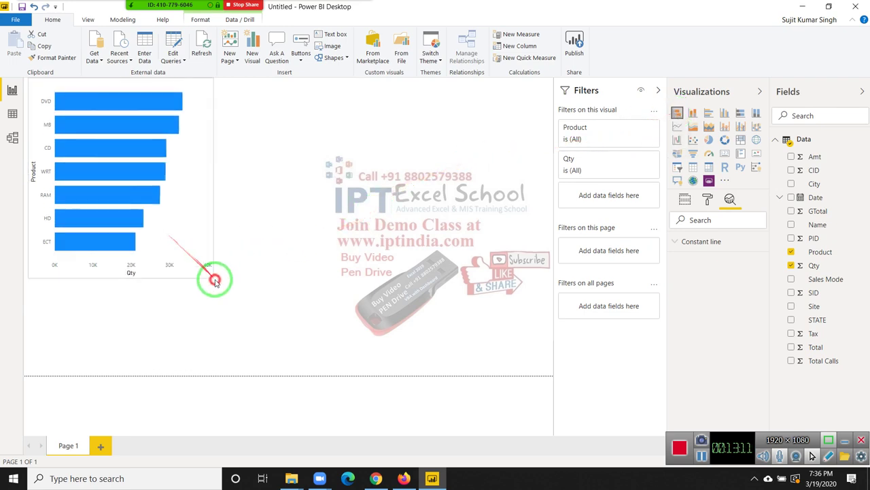
pyautogui.click(695, 250)
pyautogui.click(710, 266)
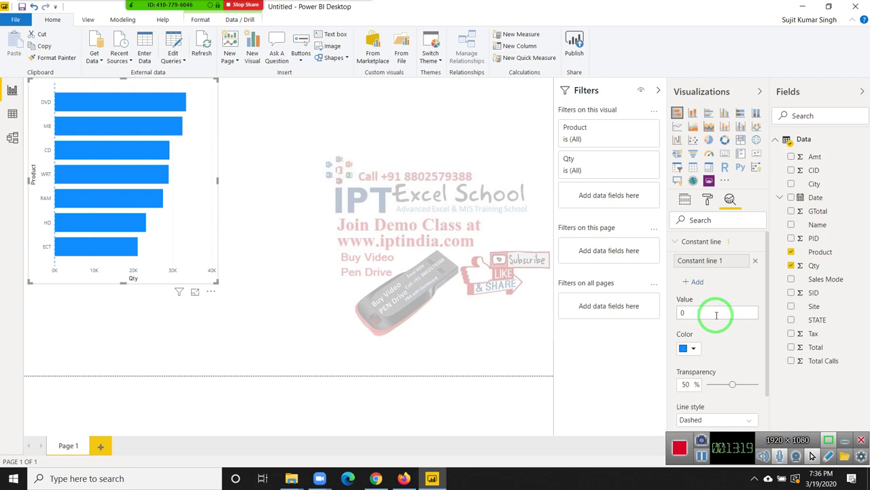
pyautogui.moveTo(716, 315); pyautogui.dragTo(653, 314)
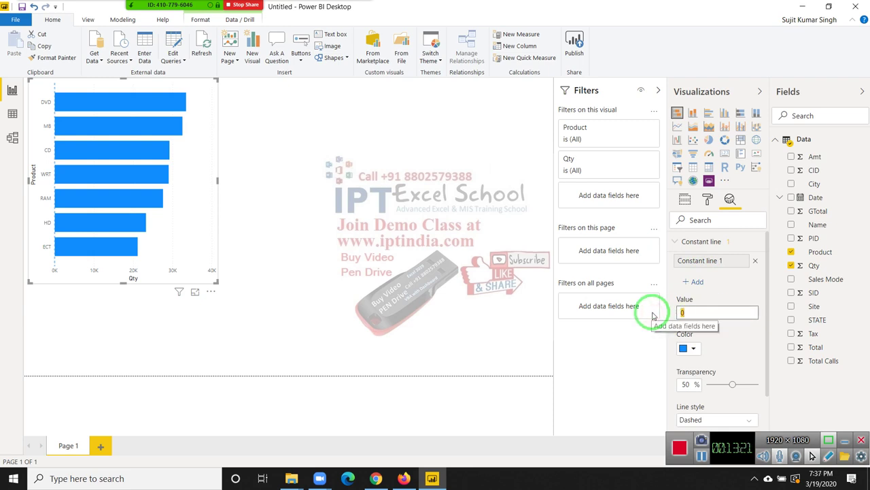
pyautogui.write('50')
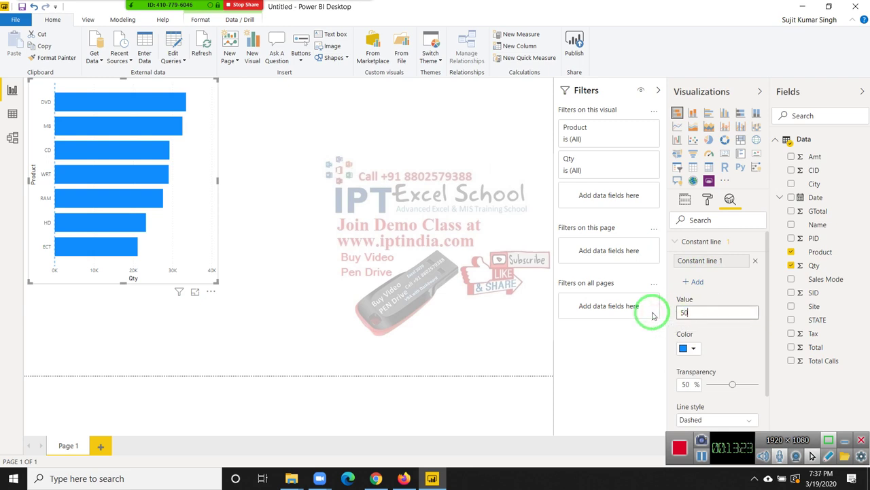
# Step: Color the constant line black and set its value to 5000
pyautogui.click(694, 344)
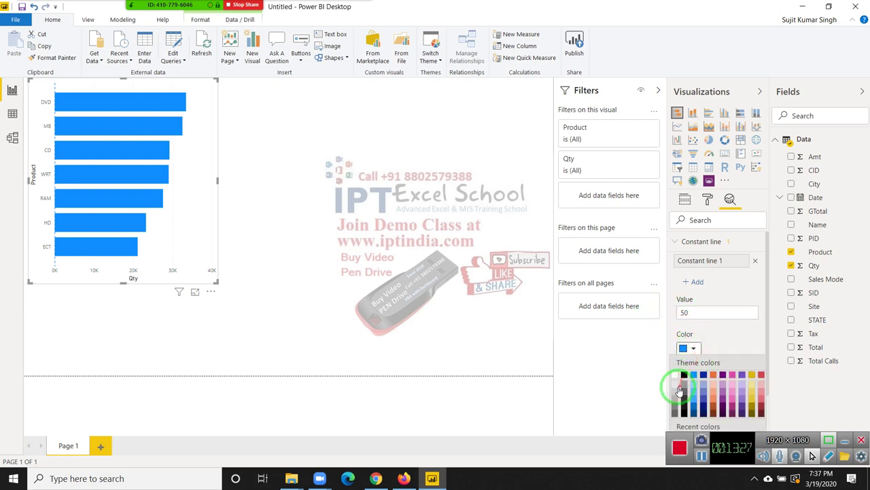
pyautogui.click(684, 375)
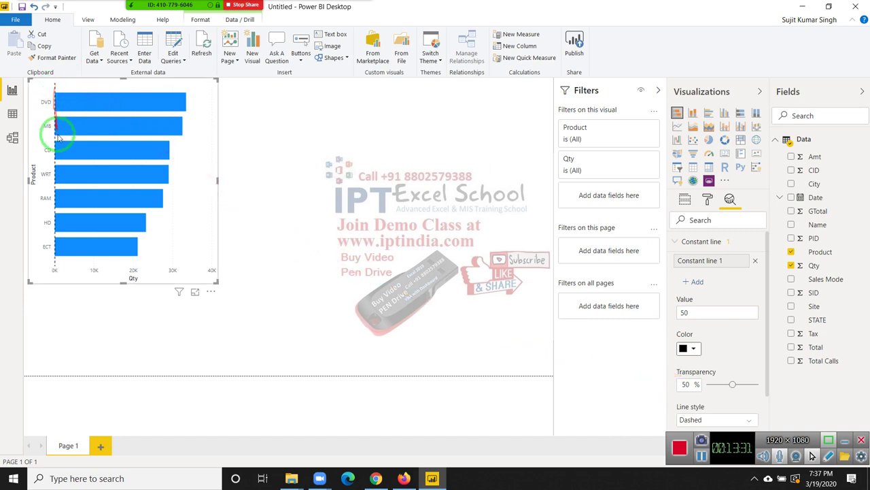
pyautogui.click(696, 313)
pyautogui.write('00')
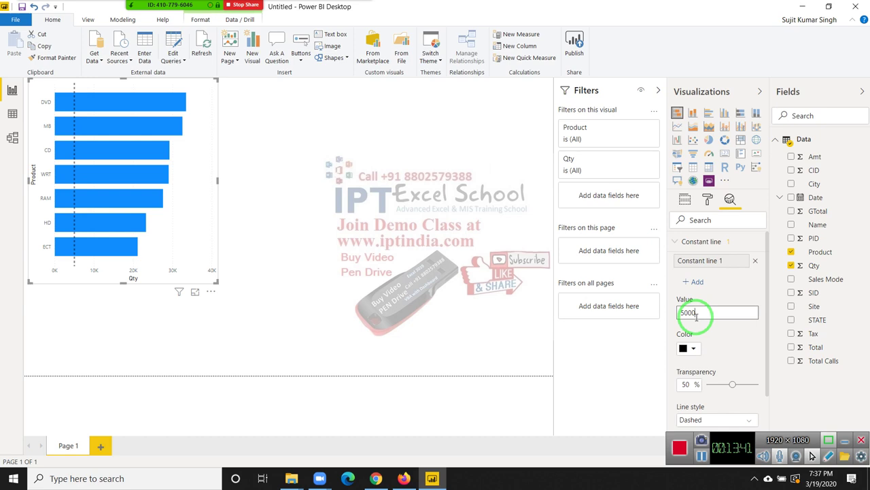
pyautogui.write('0')
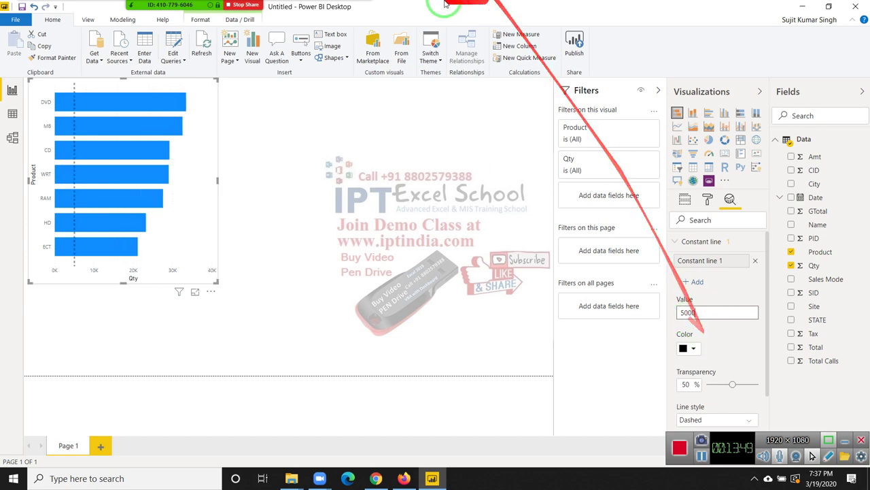
pyautogui.click(57, 10)
pyautogui.click(49, 4)
pyautogui.click(36, 7)
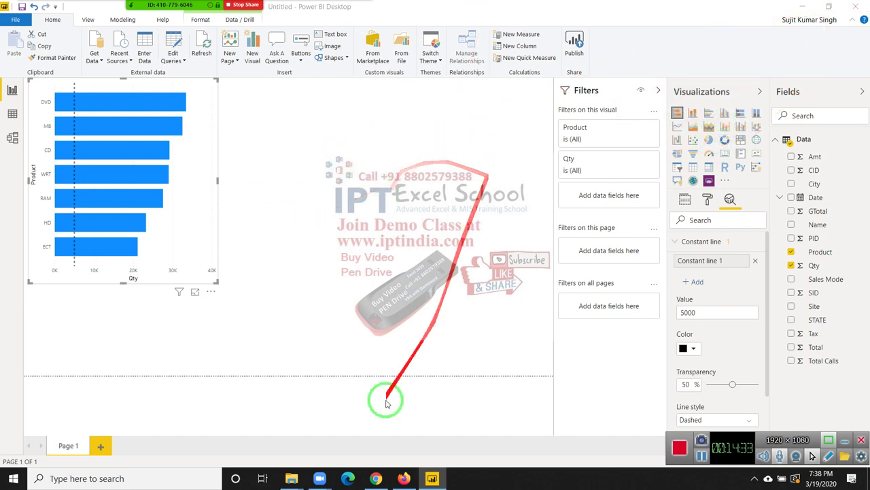
# Step: Compose a new Gmail message and place the cursor in its To field
pyautogui.click(376, 479)
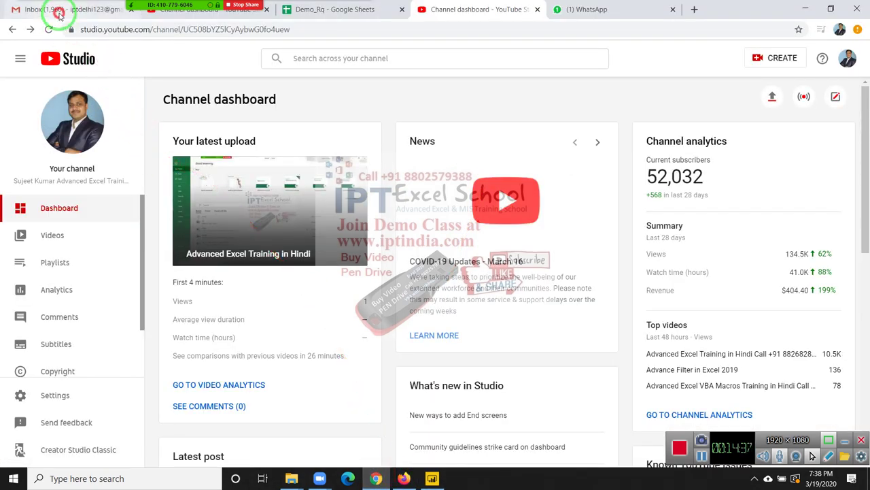
pyautogui.click(59, 14)
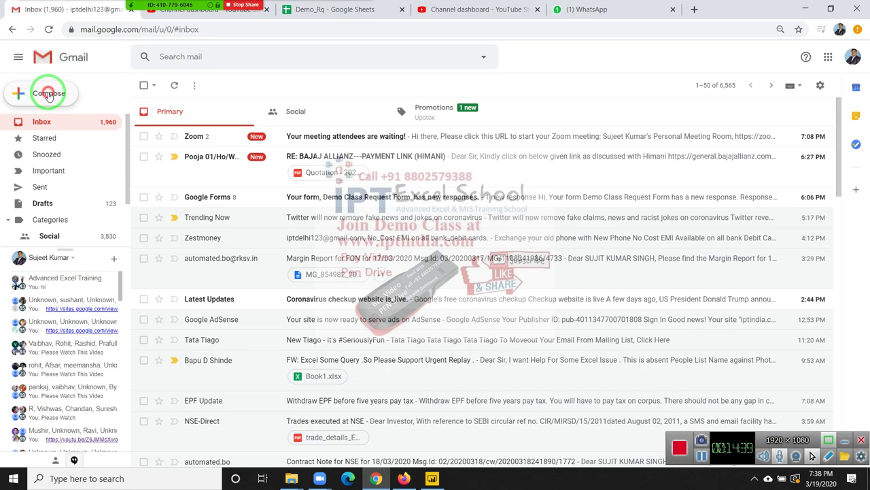
pyautogui.click(49, 94)
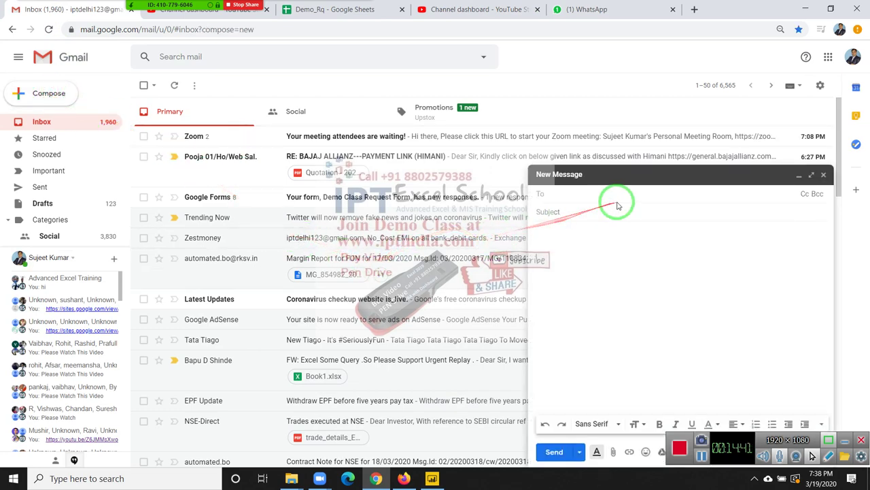
pyautogui.click(620, 197)
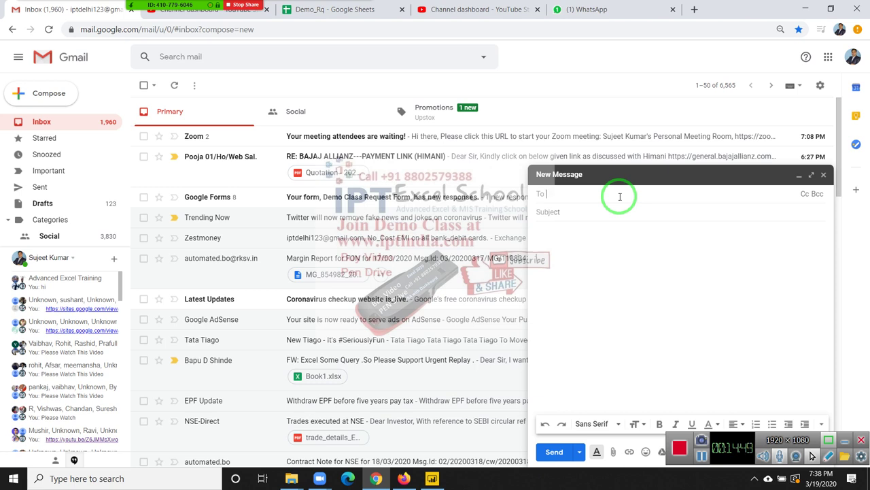
# Step: Return to the Power BI report window
pyautogui.hotkey('alt', 'Tab')
pyautogui.moveTo(548, 102); pyautogui.dragTo(480, 428)
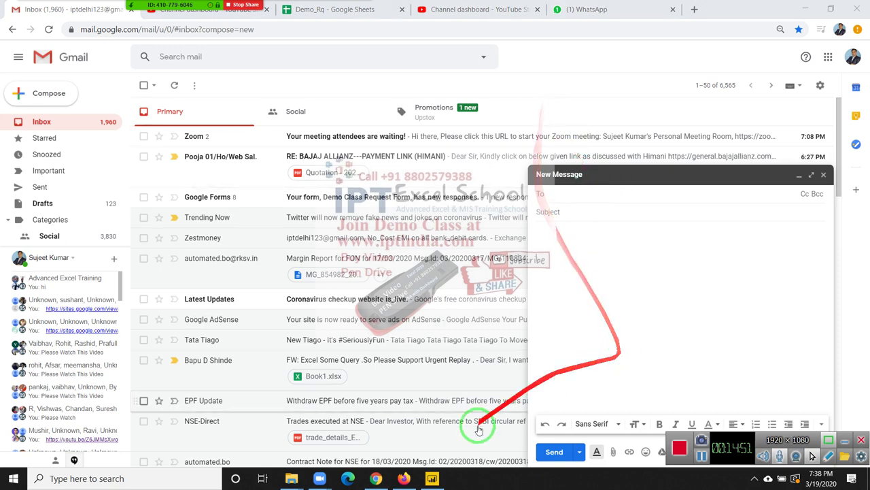
pyautogui.click(432, 478)
pyautogui.moveTo(442, 470); pyautogui.dragTo(258, 204)
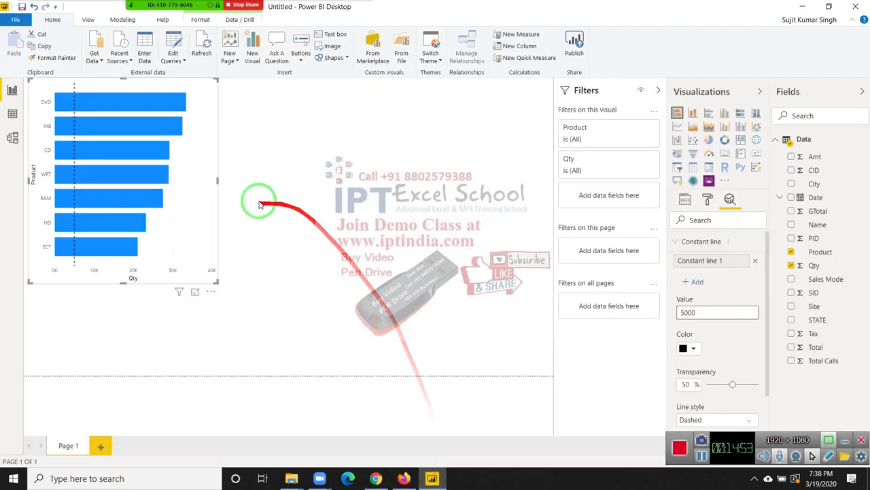
# Step: Convert the bar chart to a table, try it as a matrix, then settle on the Product/Qty table totaling 195936
pyautogui.click(695, 168)
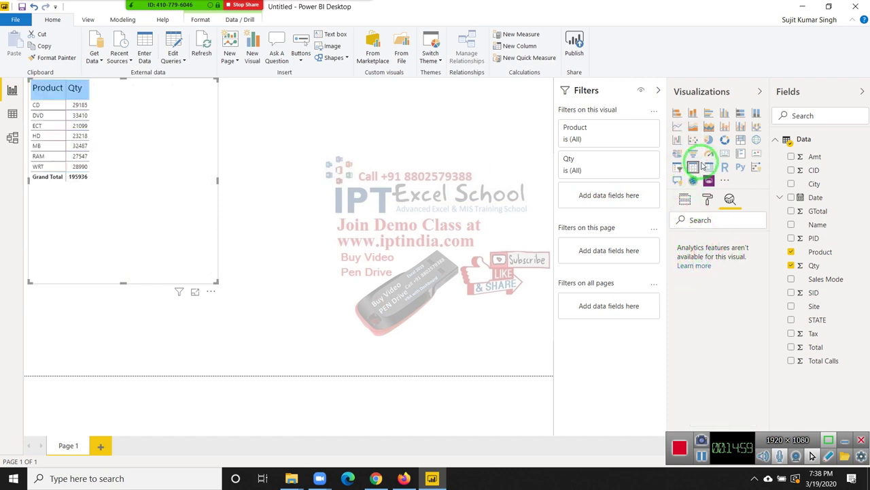
pyautogui.click(707, 166)
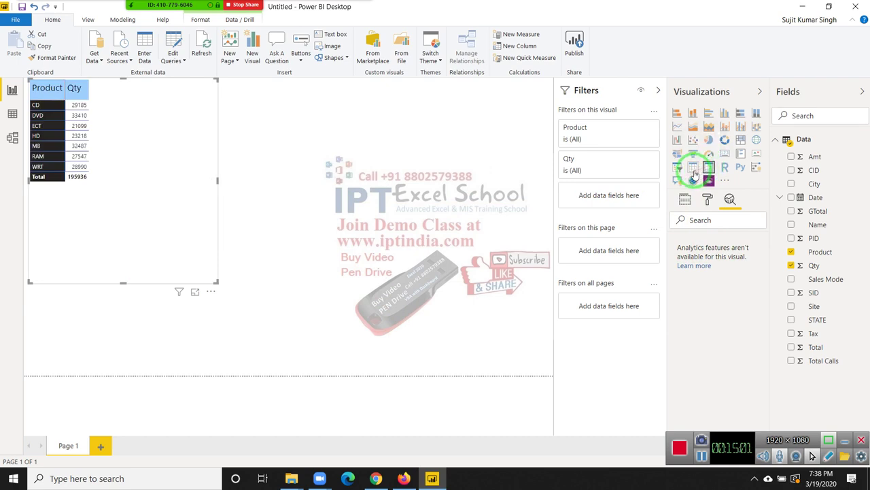
pyautogui.click(684, 198)
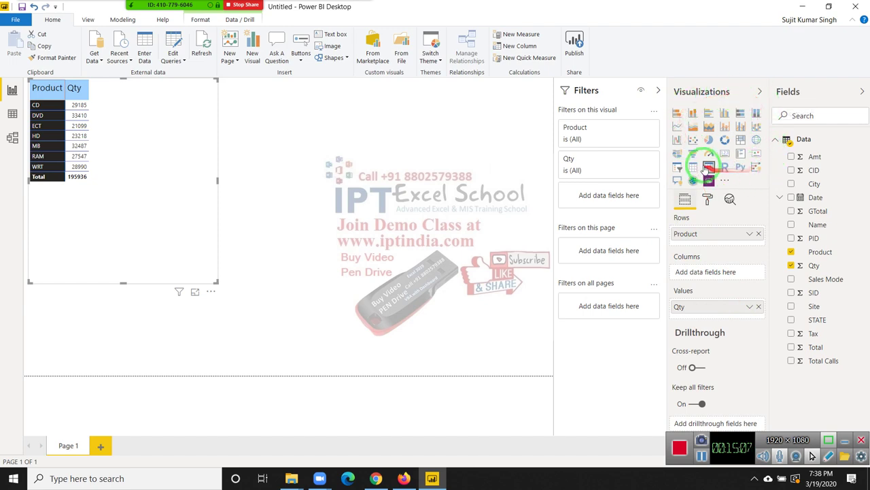
pyautogui.click(693, 169)
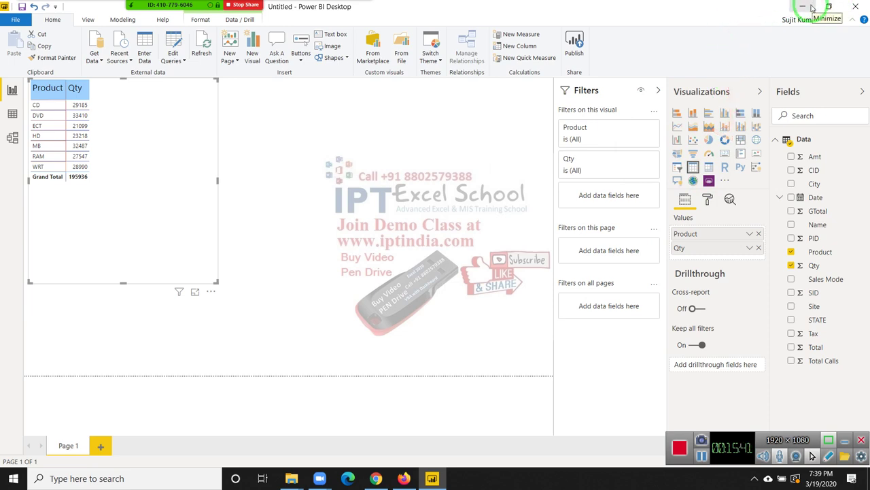
# Step: Return to the Gmail draft and add two suggested contacts as recipients in the To field
pyautogui.click(804, 7)
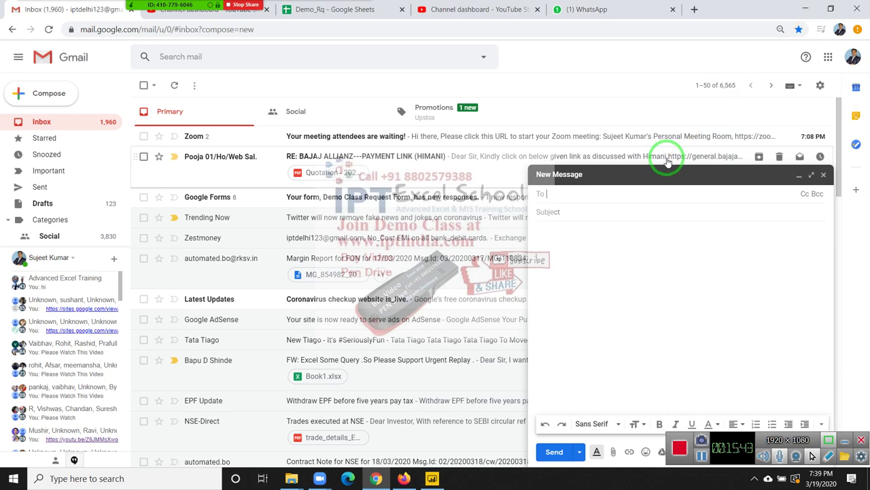
pyautogui.write('saga')
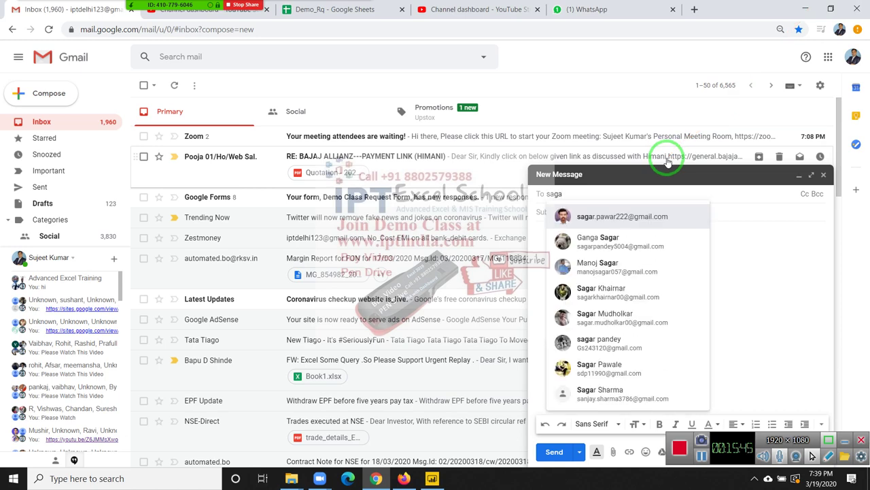
pyautogui.click(652, 212)
pyautogui.write('k')
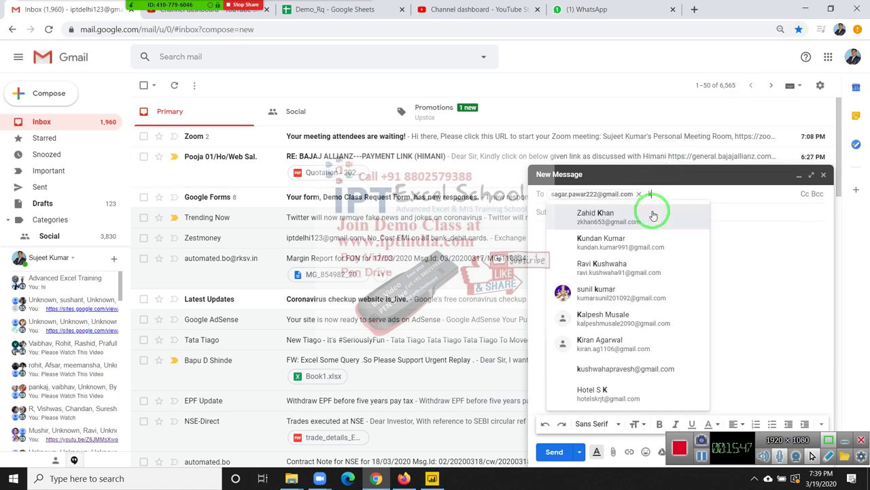
pyautogui.write('al')
pyautogui.click(653, 215)
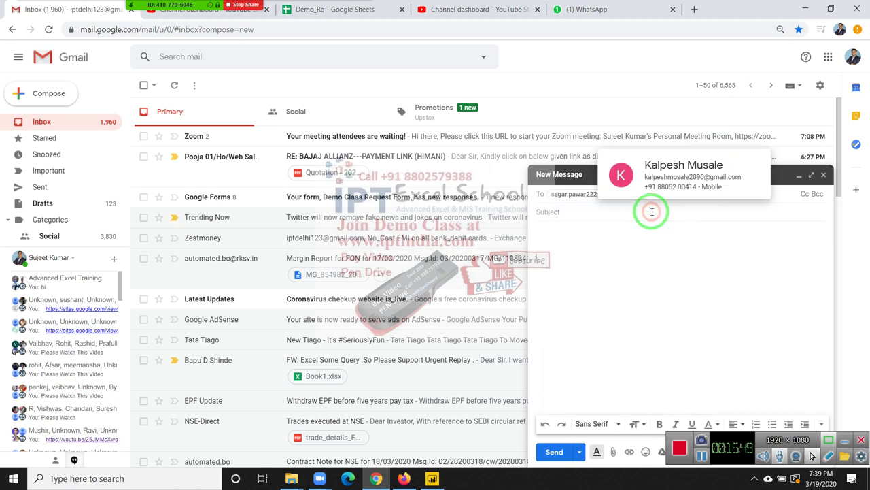